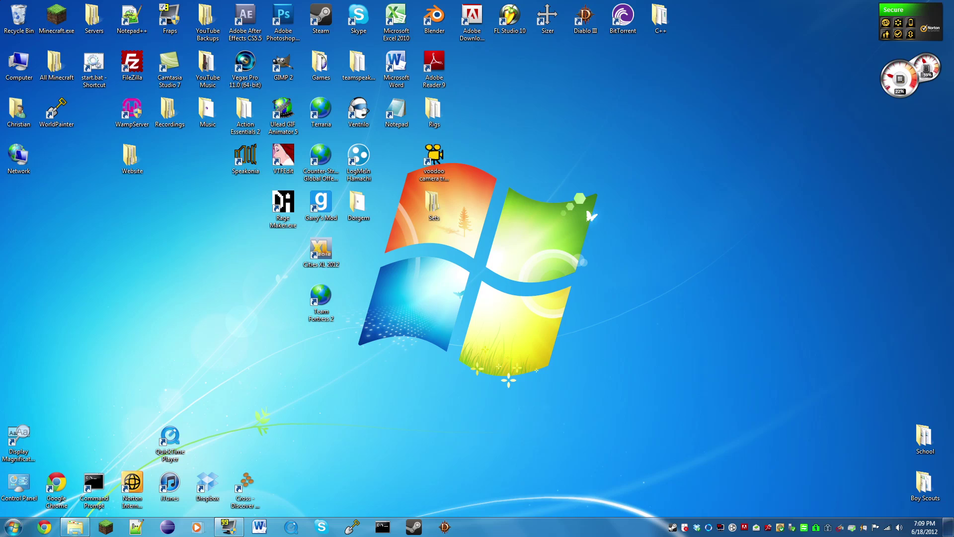
- Launch Command Prompt from a Start menu search for 'cmd' and move it toward the centre
{"action": "key", "text": "super"}
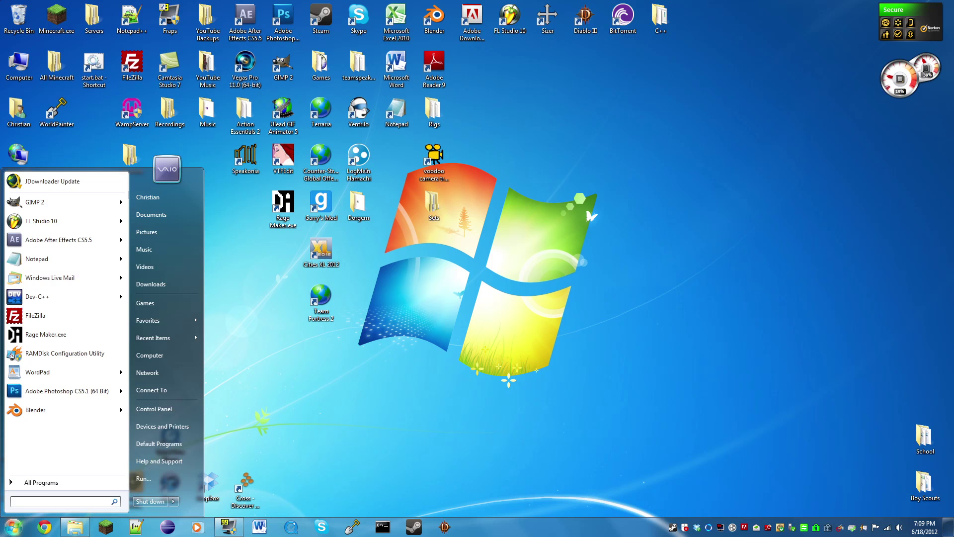
{"action": "type", "text": "cmd"}
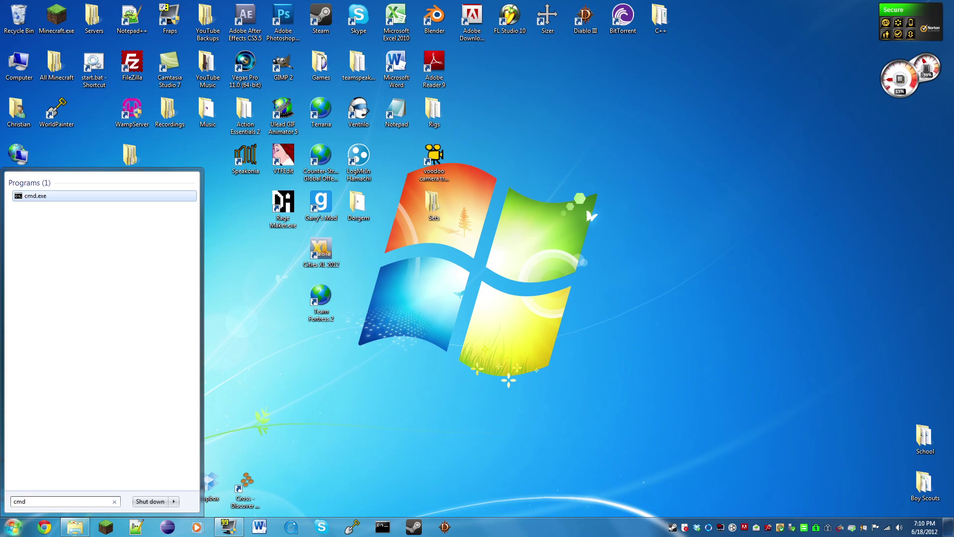
{"action": "key", "text": "Return"}
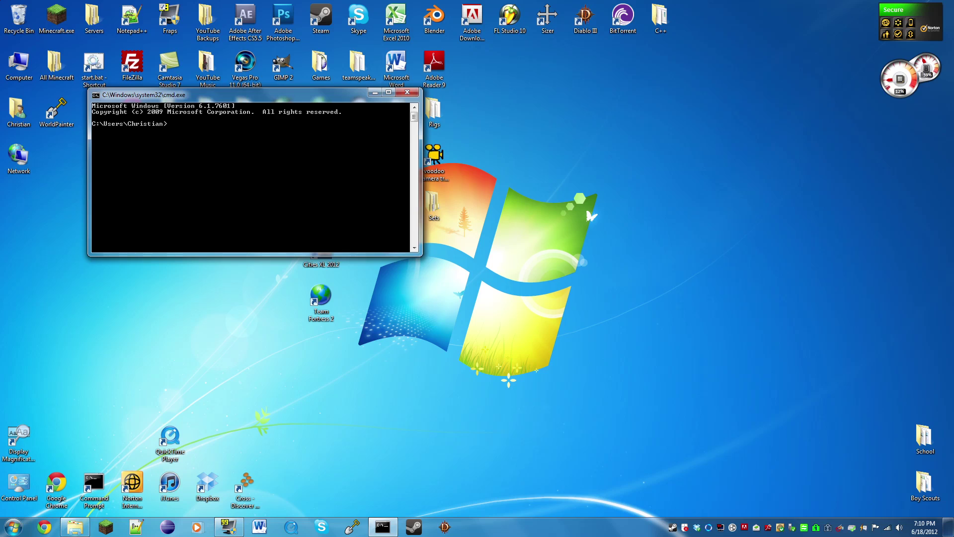
{"action": "left_click_drag", "start_coordinate": [276, 96], "coordinate": [600, 150]}
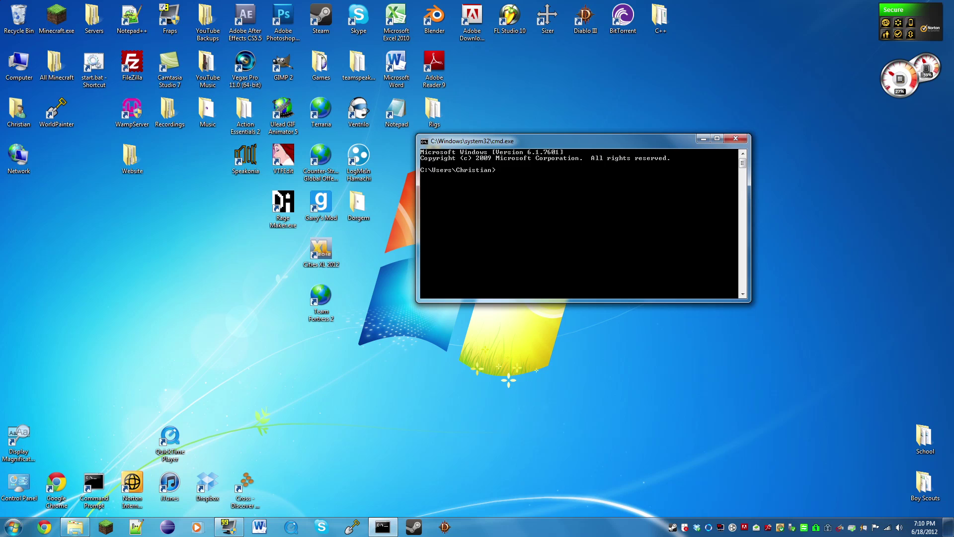
- Close the duplicate Command Prompt, centre the remaining one and enter ipconfig
{"action": "key", "text": "super"}
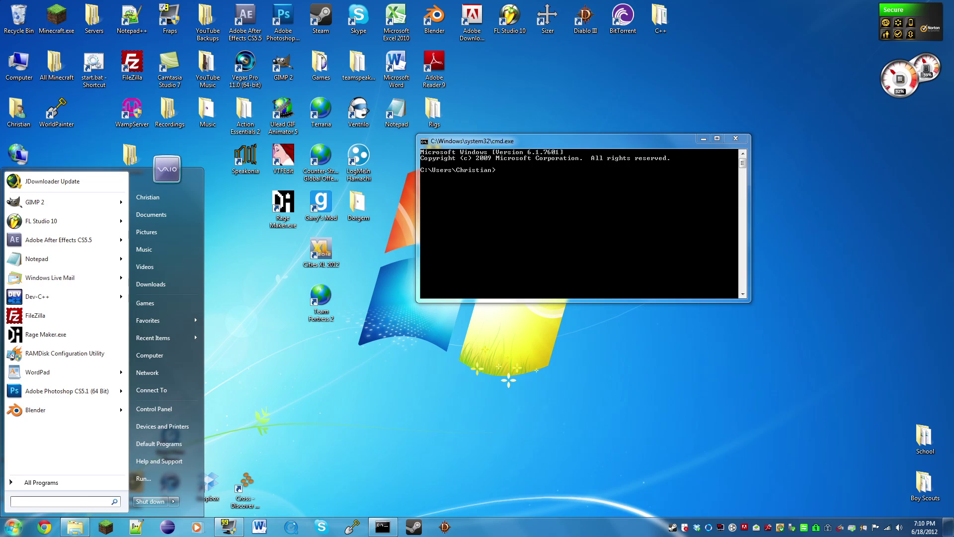
{"action": "key", "text": "super+r"}
{"action": "type", "text": "cmd"}
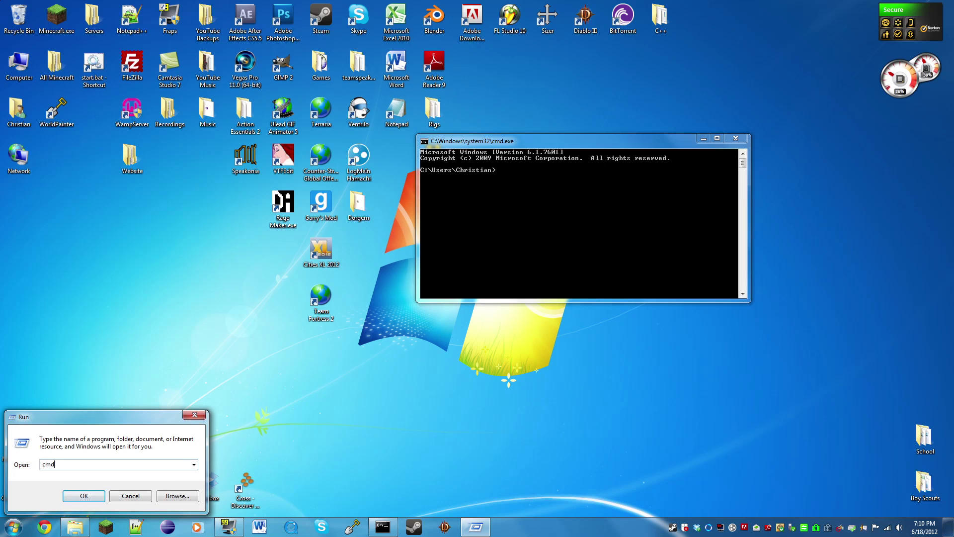
{"action": "key", "text": "Return"}
{"action": "left_click", "coordinate": [416, 106]}
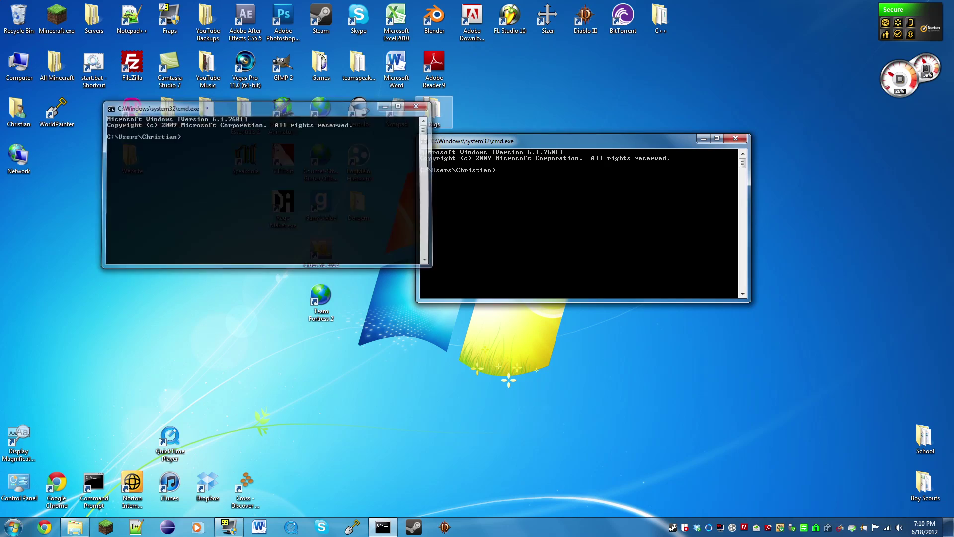
{"action": "left_click_drag", "start_coordinate": [557, 141], "coordinate": [340, 236]}
{"action": "type", "text": "ipconfig"}
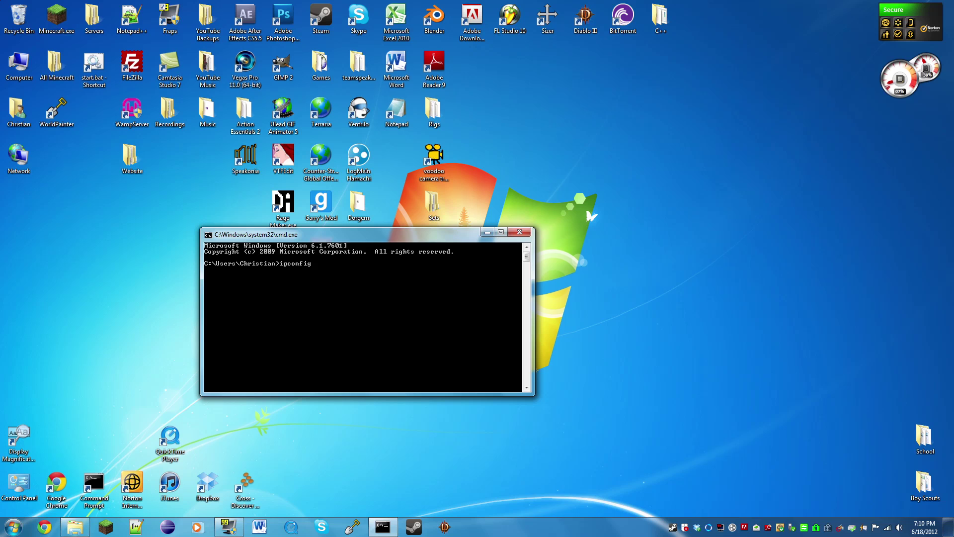
- Run ipconfig to reveal IPv4 192.168.1.105 and snap the console to the left half
{"action": "key", "text": "Return"}
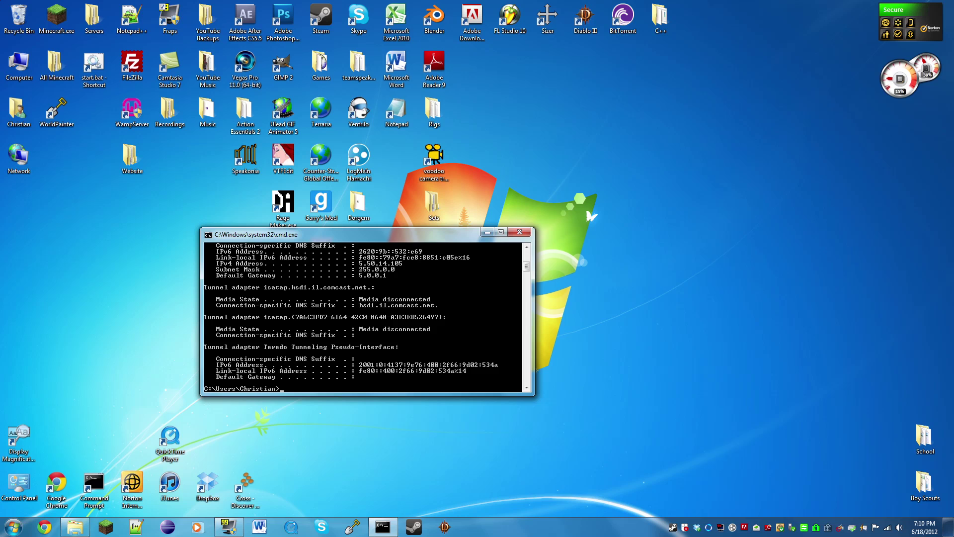
{"action": "key", "text": "super+Left"}
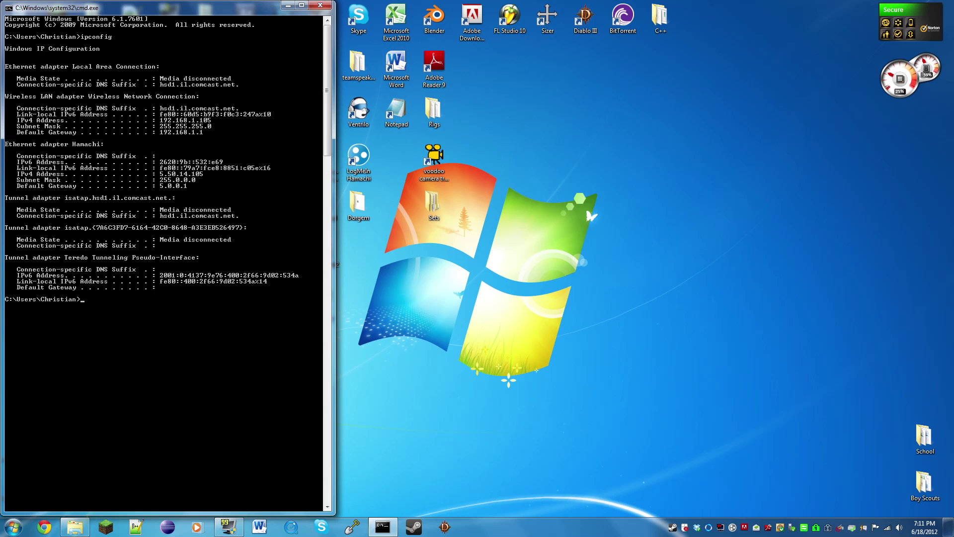
- Open server.properties from the TC server folder in Notepad
{"action": "left_click", "coordinate": [74, 527]}
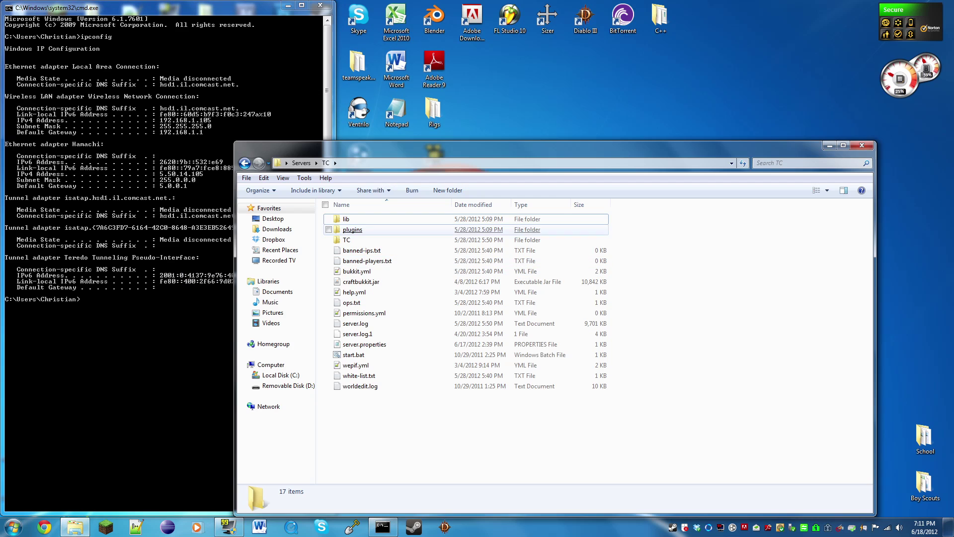
{"action": "left_click_drag", "start_coordinate": [519, 159], "coordinate": [550, 102]}
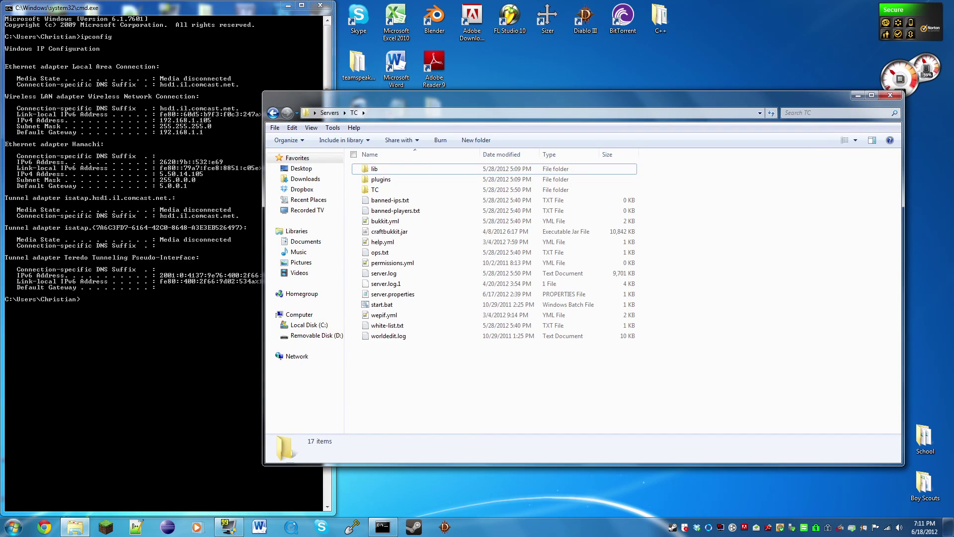
{"action": "double_click", "coordinate": [393, 293]}
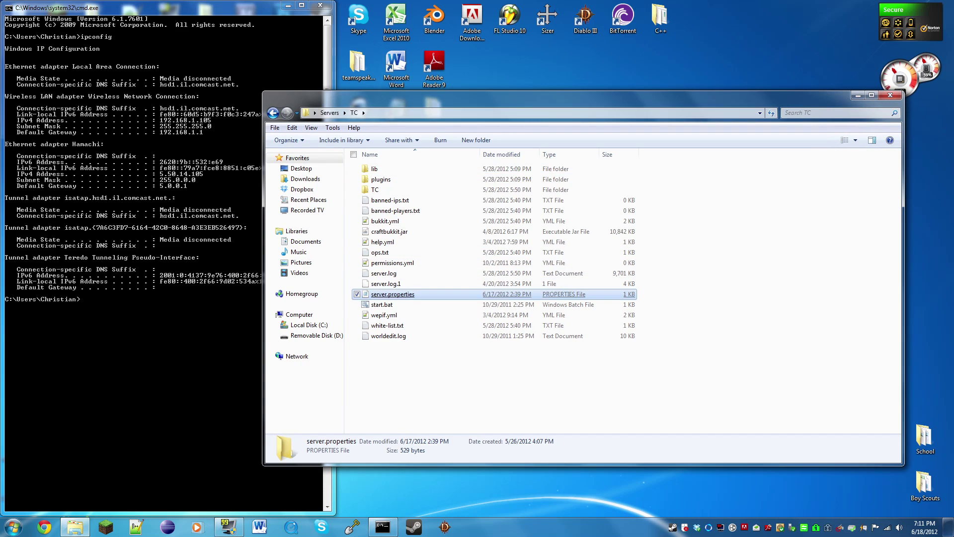
{"action": "left_click_drag", "start_coordinate": [579, 140], "coordinate": [705, 124]}
- Set server-ip to 192.168.1.105, save, and minimize Notepad and the TC folder
{"action": "left_click_drag", "start_coordinate": [463, 230], "coordinate": [397, 230]}
{"action": "key", "text": "BackSpace"}
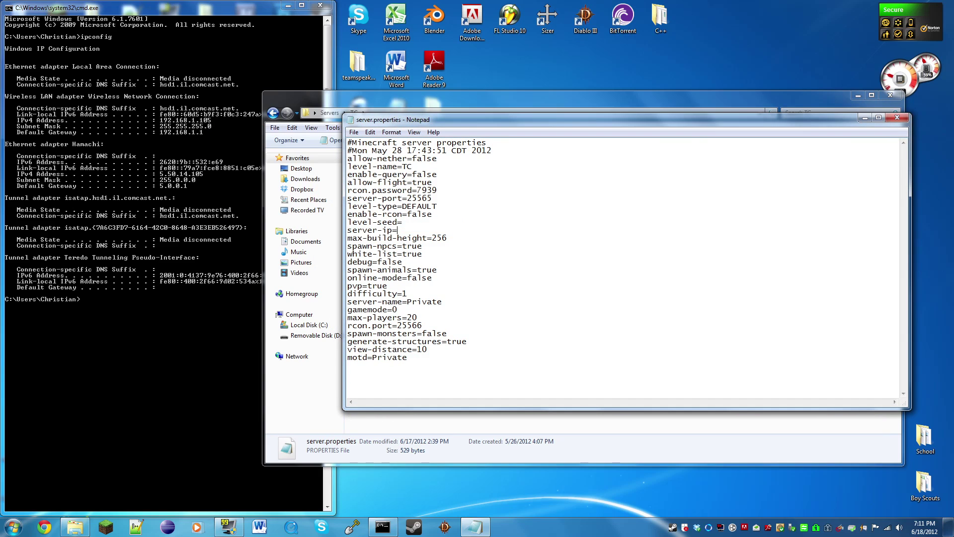
{"action": "type", "text": "192.168.1.105"}
{"action": "key", "text": "ctrl+s"}
{"action": "left_click_drag", "start_coordinate": [432, 198], "coordinate": [407, 198]}
{"action": "key", "text": "ctrl+c"}
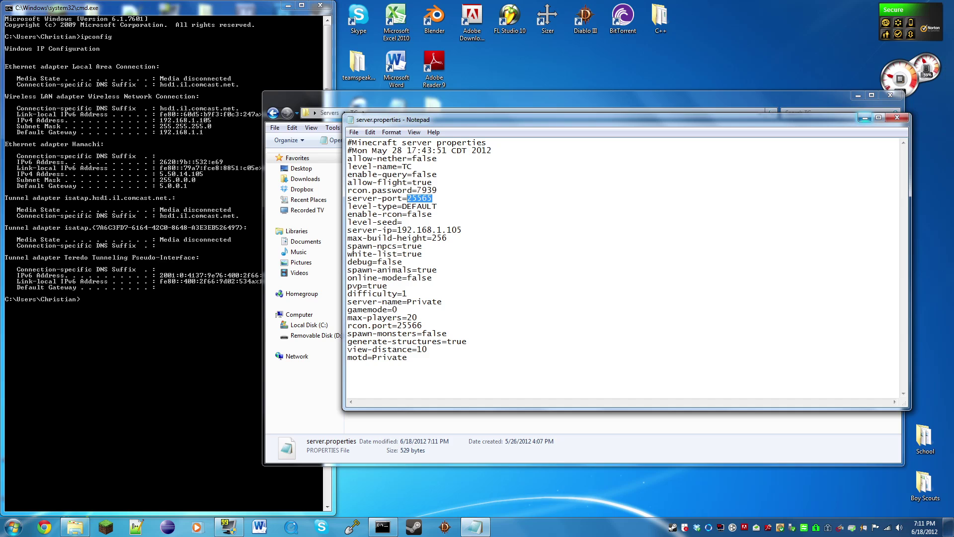
{"action": "left_click", "coordinate": [865, 118]}
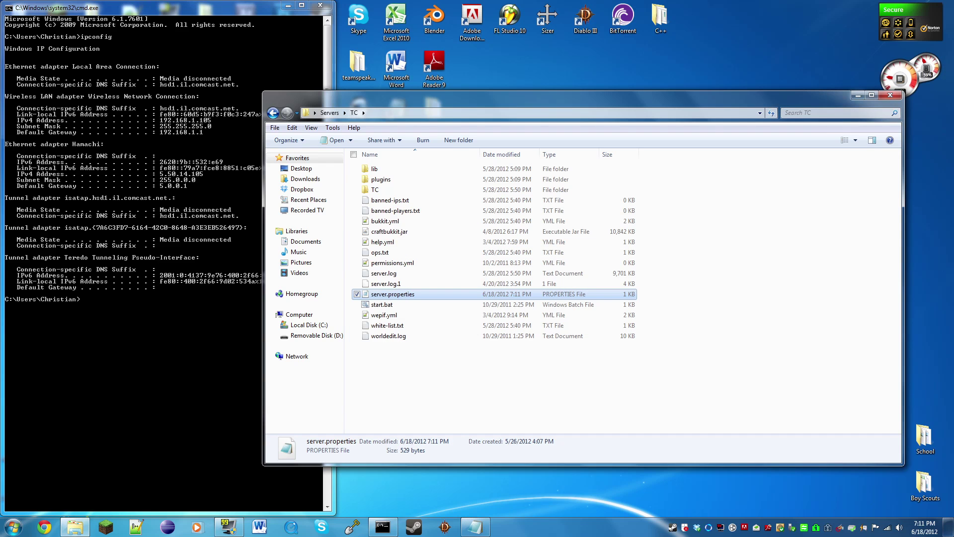
{"action": "left_click", "coordinate": [859, 94]}
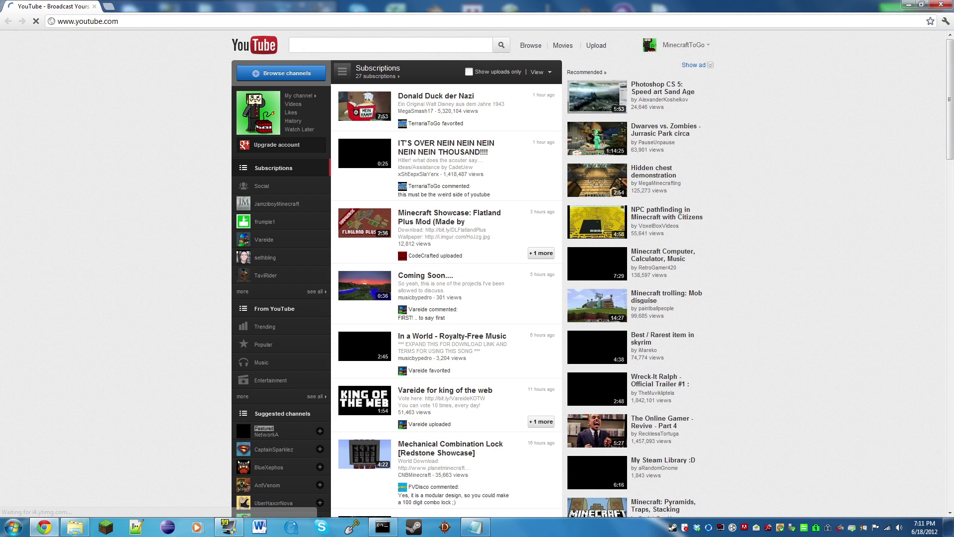
- Check the ipconfig output from Chrome, then minimize Command Prompt to leave YouTube showing
{"action": "key", "text": "ctrl+l"}
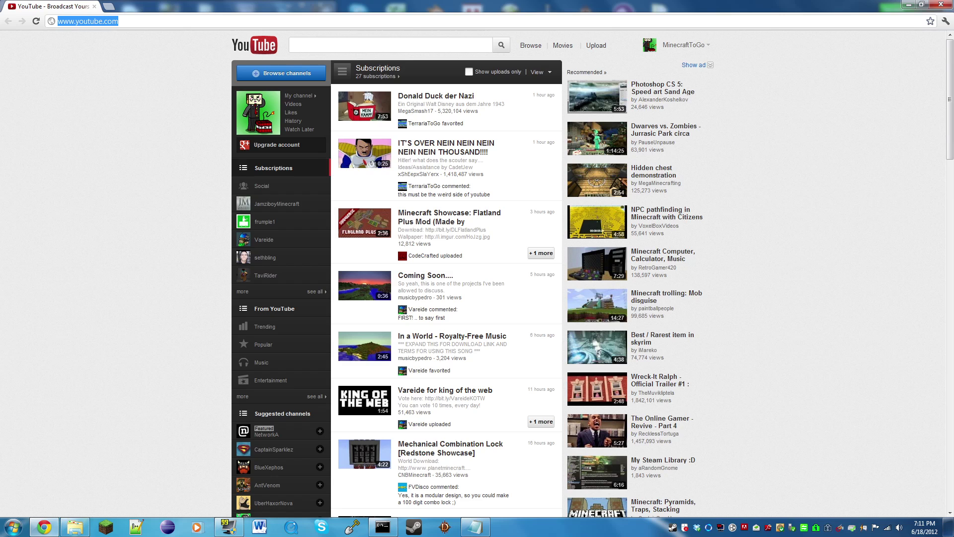
{"action": "key", "text": "alt+Tab"}
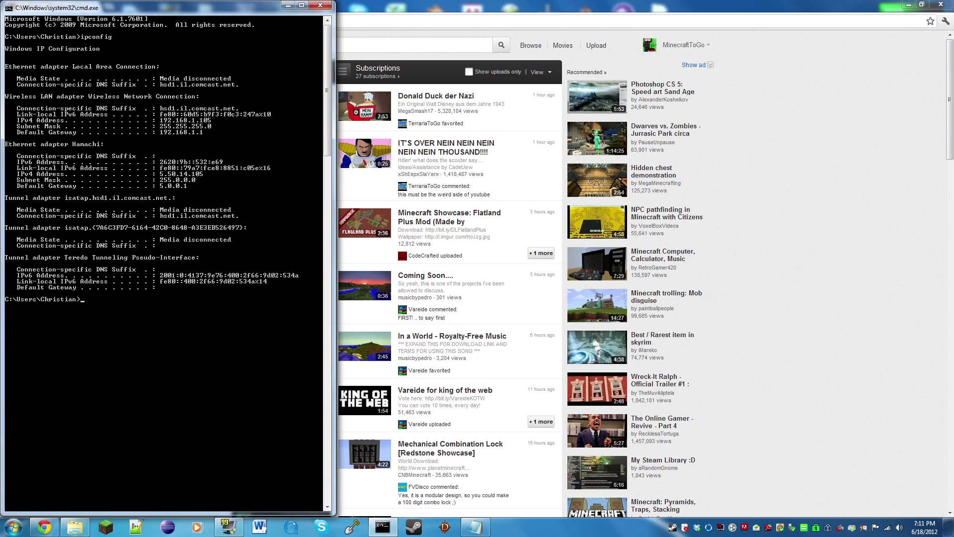
{"action": "left_click", "coordinate": [288, 5]}
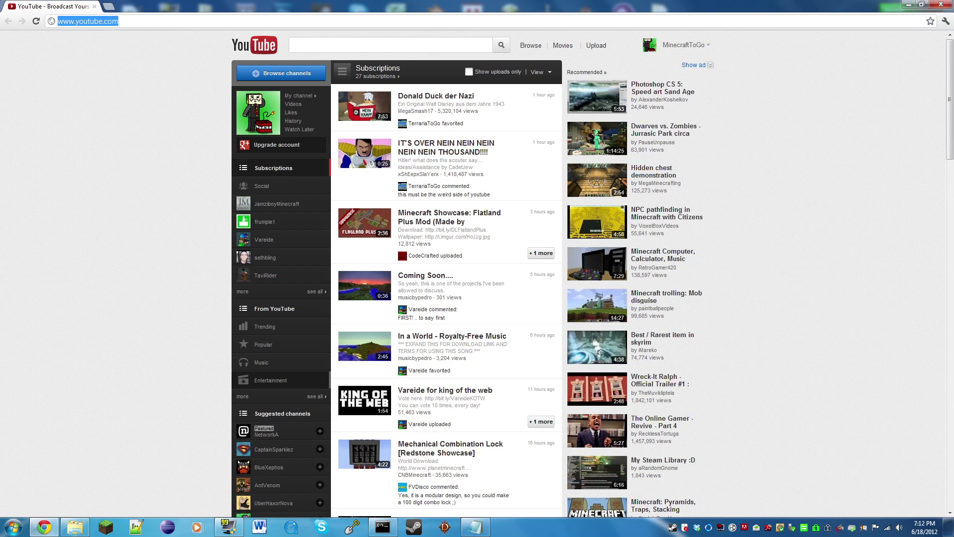
- Load the router admin at 192.168.1.1 and sign in with the router username and password
{"action": "type", "text": "192"}
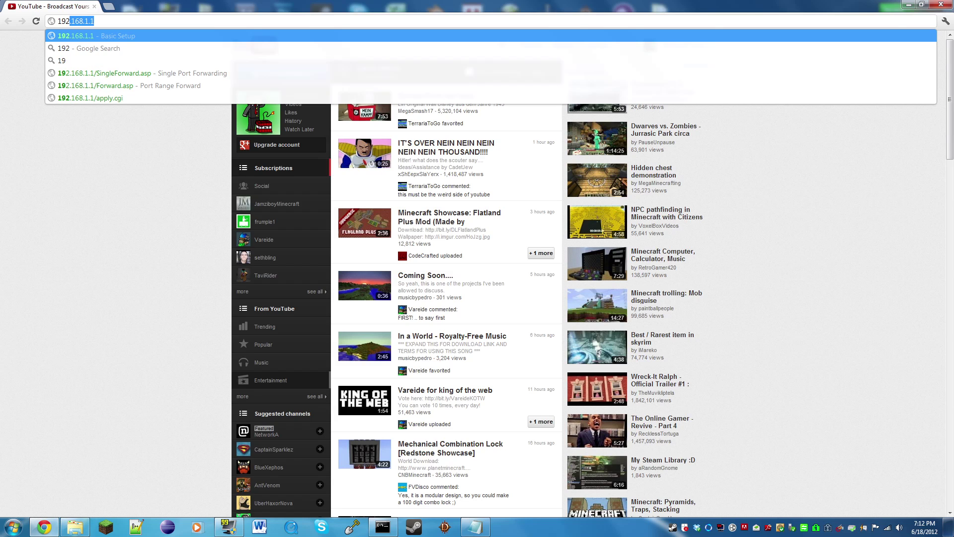
{"action": "type", "text": ".168.1.1"}
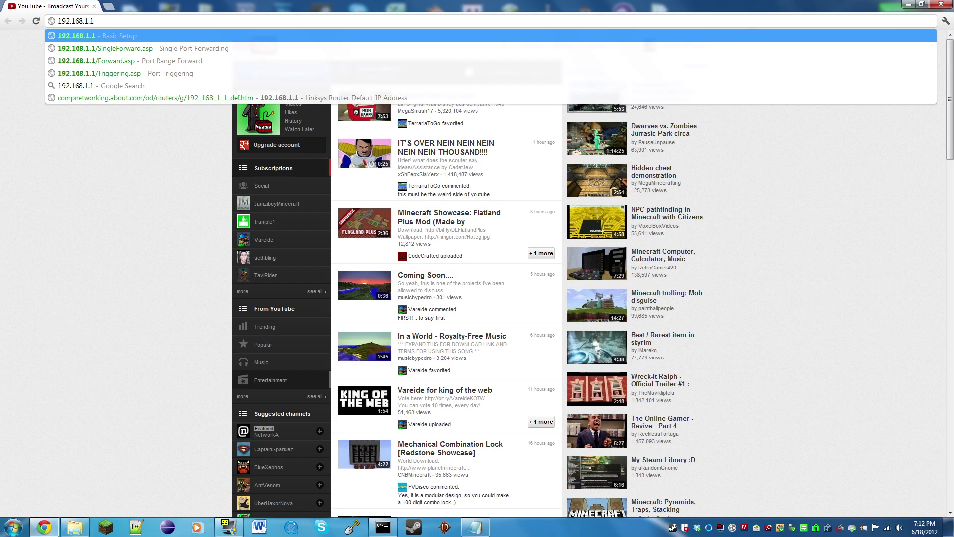
{"action": "key", "text": "Return"}
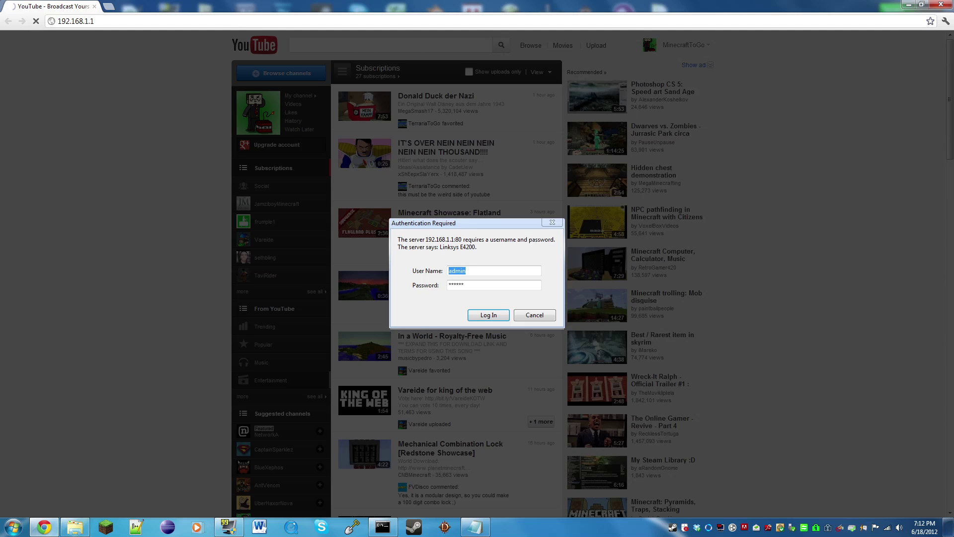
{"action": "key", "text": "BackSpace"}
{"action": "key", "text": "Tab"}
{"action": "key", "text": "BackSpace"}
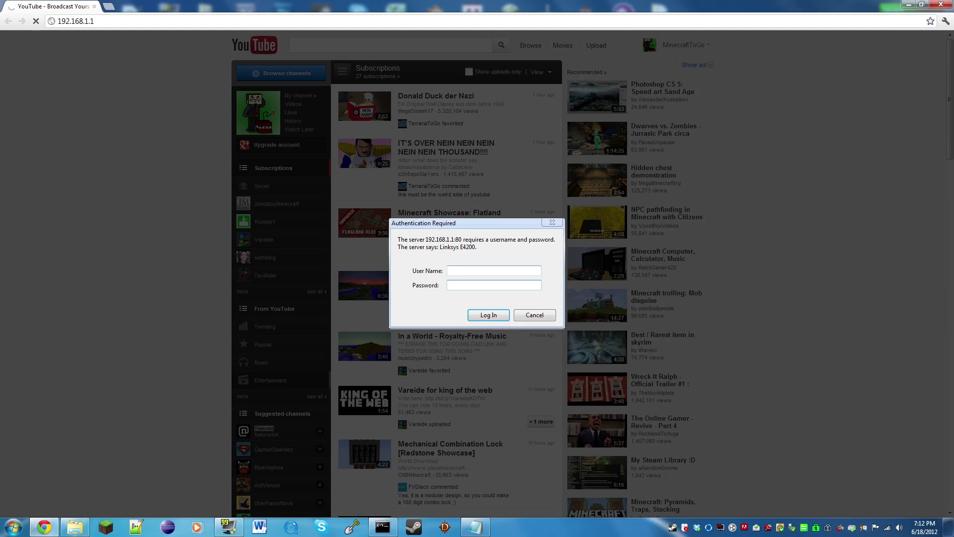
{"action": "type", "text": "admi"}
{"action": "type", "text": "*****"}
{"action": "key", "text": "Return"}
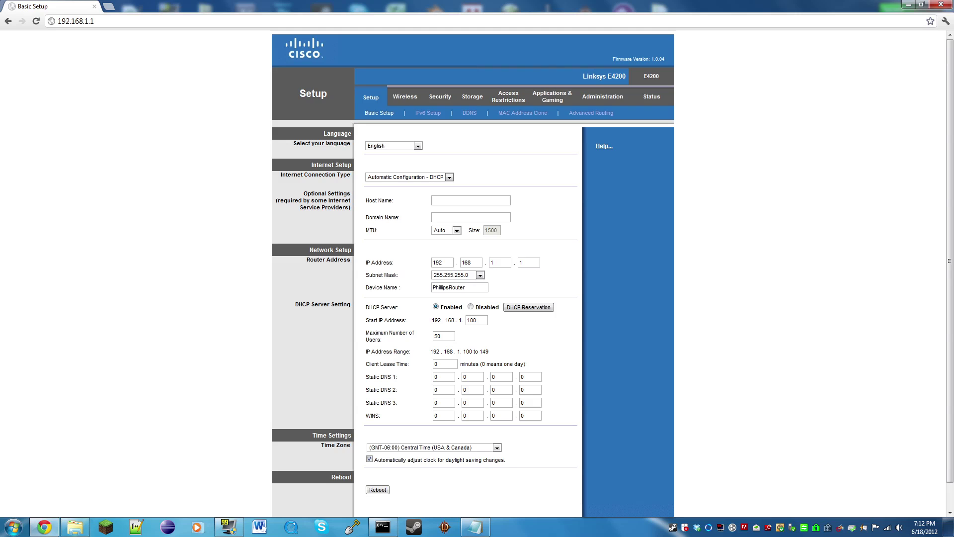
- Open Single Port Forwarding under Applications & Gaming and select the empty name field below TeamSpeak
{"action": "scroll", "coordinate": [472, 274], "scroll_direction": "down", "scroll_amount": 1}
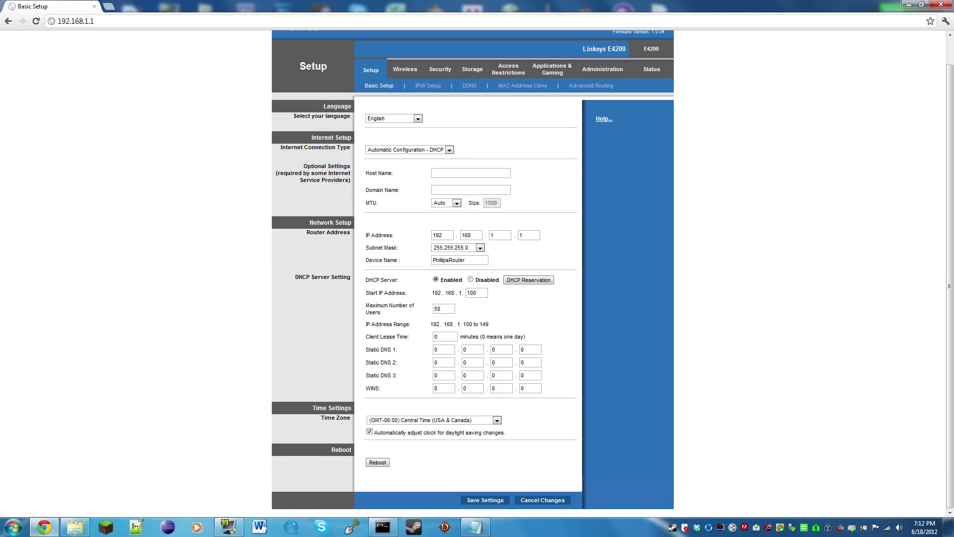
{"action": "scroll", "coordinate": [472, 274], "scroll_direction": "up", "scroll_amount": 1}
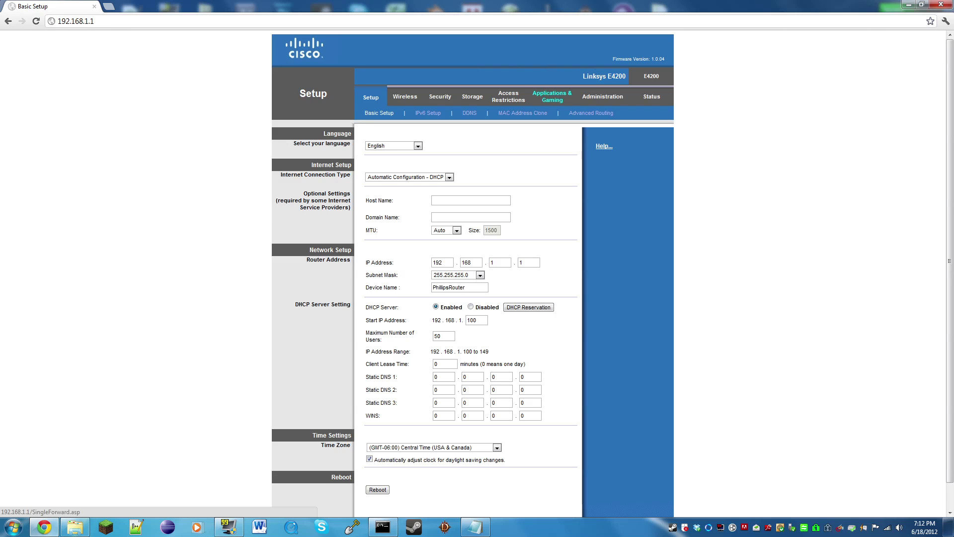
{"action": "left_click", "coordinate": [552, 96]}
{"action": "left_click", "coordinate": [320, 252]}
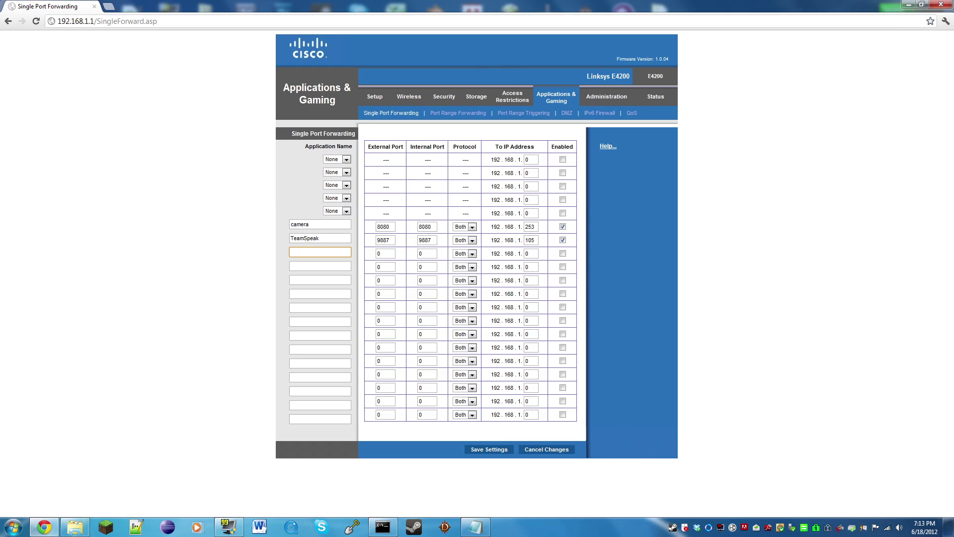
- Name the new rule Minecraft with external and internal port 25565 and IP ending 105
{"action": "type", "text": "Minecraft"}
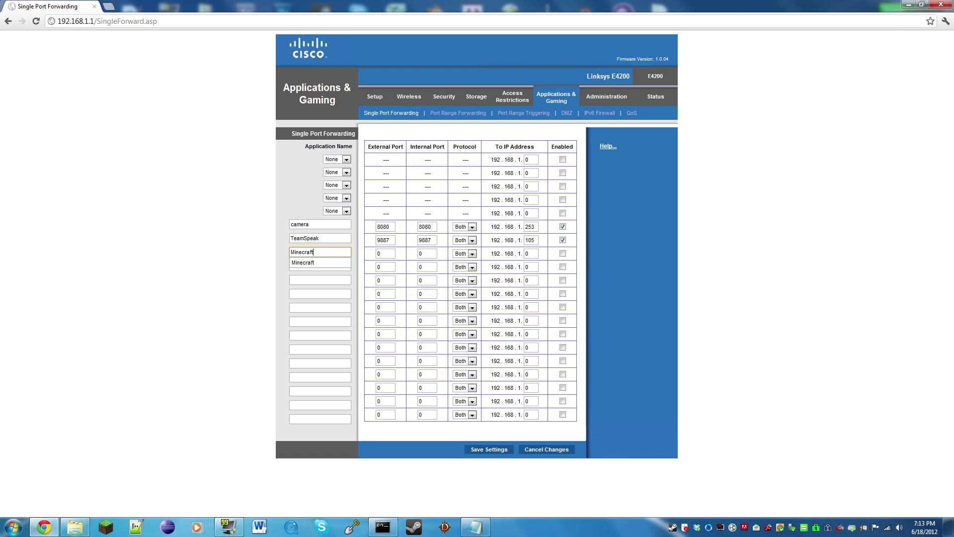
{"action": "key", "text": "Tab"}
{"action": "key", "text": "alt+Tab"}
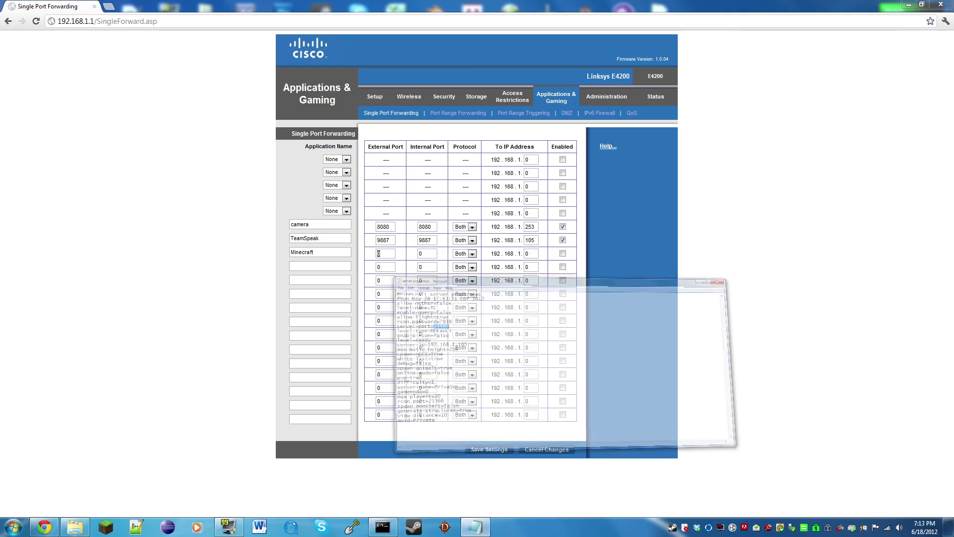
{"action": "key", "text": "alt+Tab"}
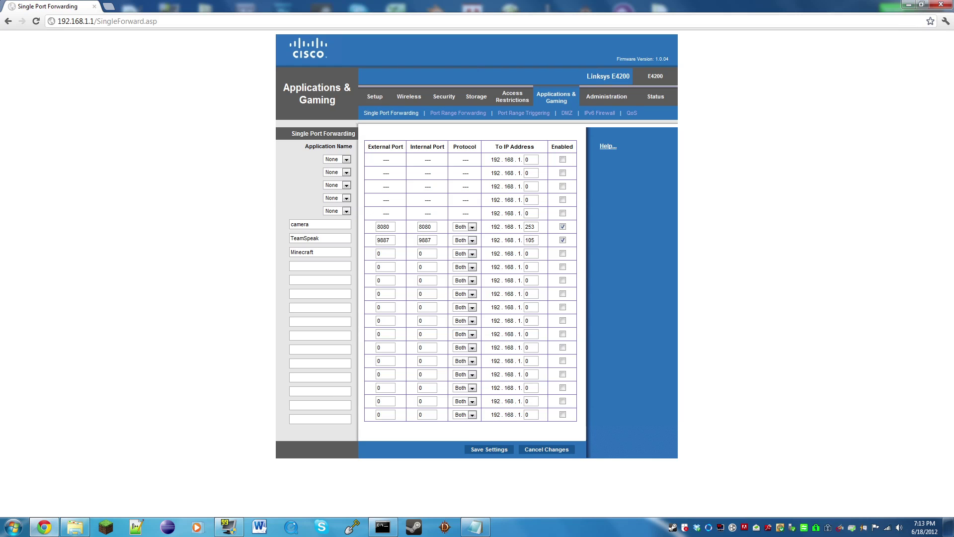
{"action": "key", "text": "ctrl+v"}
{"action": "key", "text": "Tab"}
{"action": "key", "text": "ctrl+v"}
{"action": "key", "text": "Tab"}
{"action": "key", "text": "Tab"}
{"action": "type", "text": "105"}
- Confirm the local address in ipconfig and tick Enabled for the Minecraft rule
{"action": "left_click", "coordinate": [383, 526]}
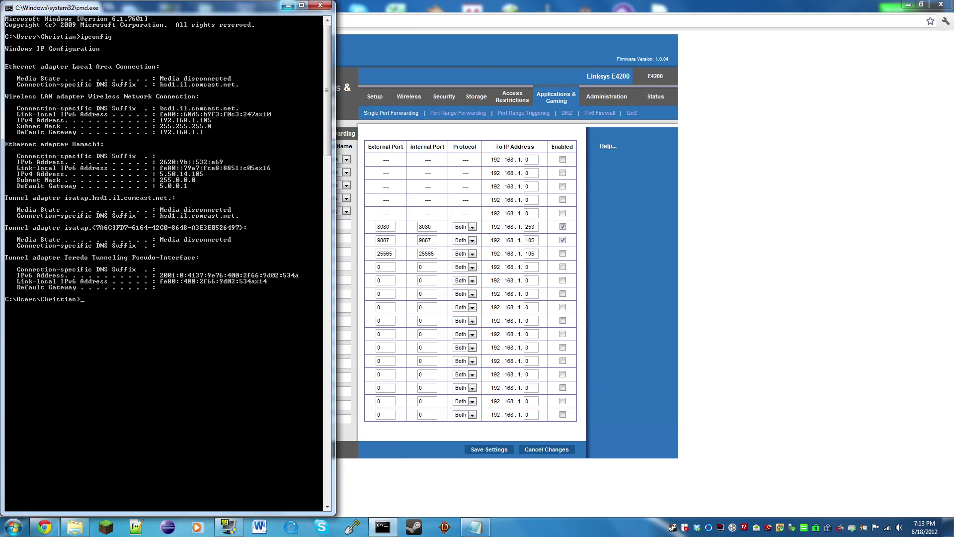
{"action": "left_click", "coordinate": [288, 5]}
{"action": "key", "text": "Tab"}
{"action": "key", "text": "space"}
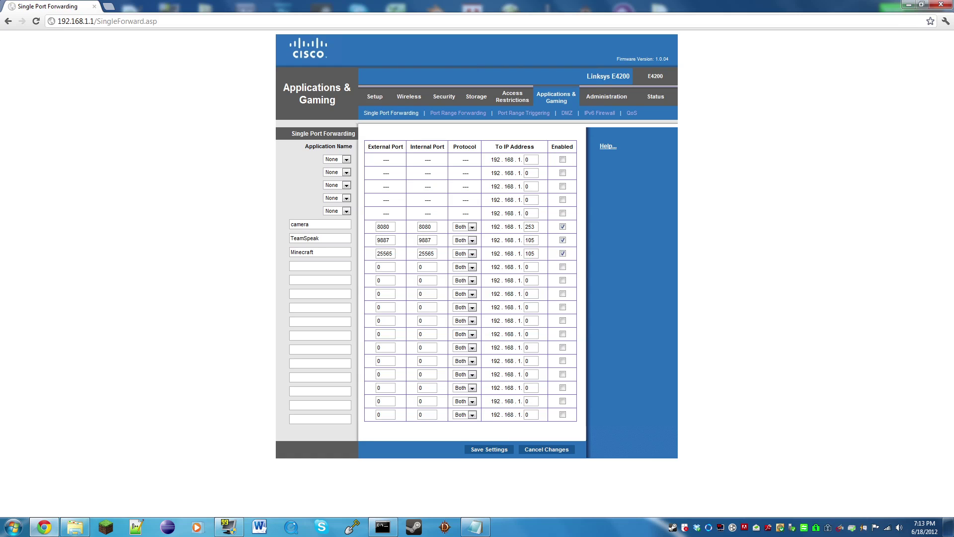
- Settle the Minecraft rule's protocol on Both, keeping the next row's protocol at Both too
{"action": "left_click", "coordinate": [472, 253]}
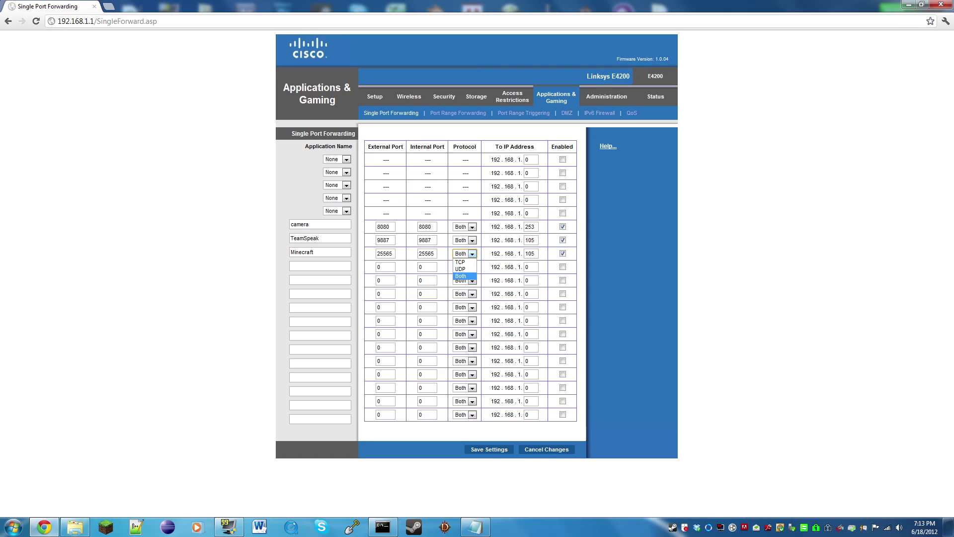
{"action": "left_click", "coordinate": [465, 277]}
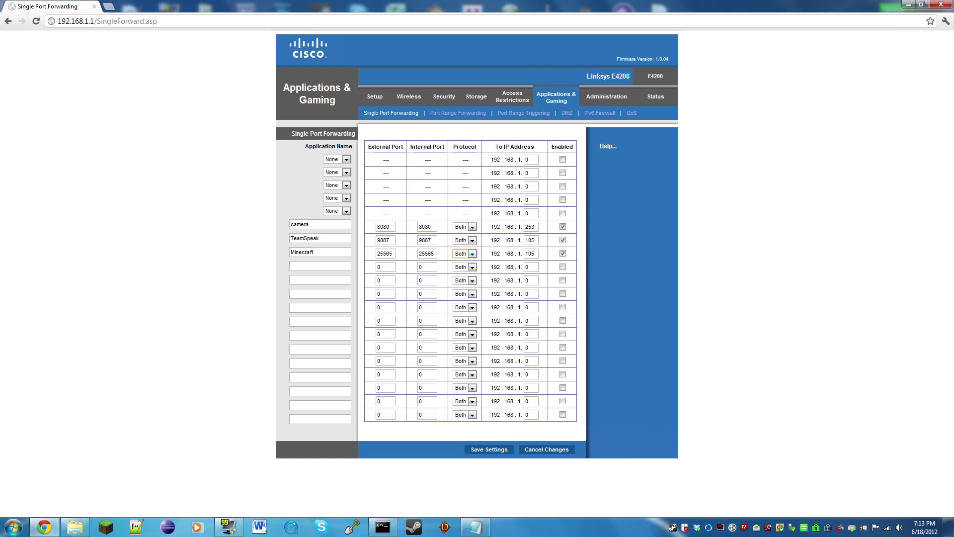
{"action": "key", "text": "alt+Down"}
{"action": "key", "text": "Return"}
{"action": "key", "text": "alt+Down"}
{"action": "key", "text": "Up"}
{"action": "key", "text": "Up"}
{"action": "key", "text": "Return"}
{"action": "key", "text": "Tab"}
{"action": "key", "text": "alt+Down"}
{"action": "key", "text": "Up"}
{"action": "key", "text": "Up"}
{"action": "key", "text": "Down"}
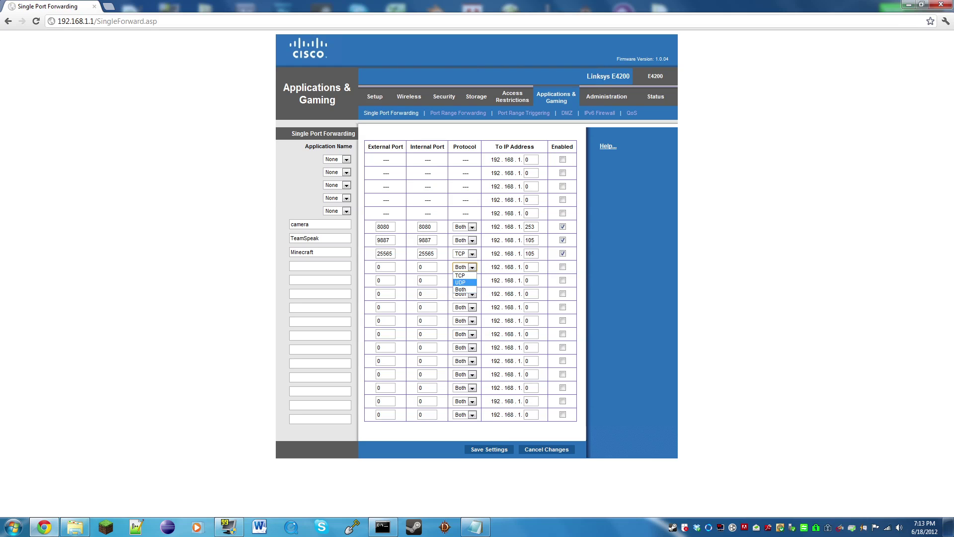
{"action": "key", "text": "Return"}
{"action": "key", "text": "alt+Down"}
{"action": "key", "text": "Down"}
{"action": "key", "text": "Return"}
{"action": "key", "text": "shift+Tab"}
{"action": "key", "text": "alt+Down"}
{"action": "key", "text": "Down"}
{"action": "key", "text": "Down"}
{"action": "key", "text": "Return"}
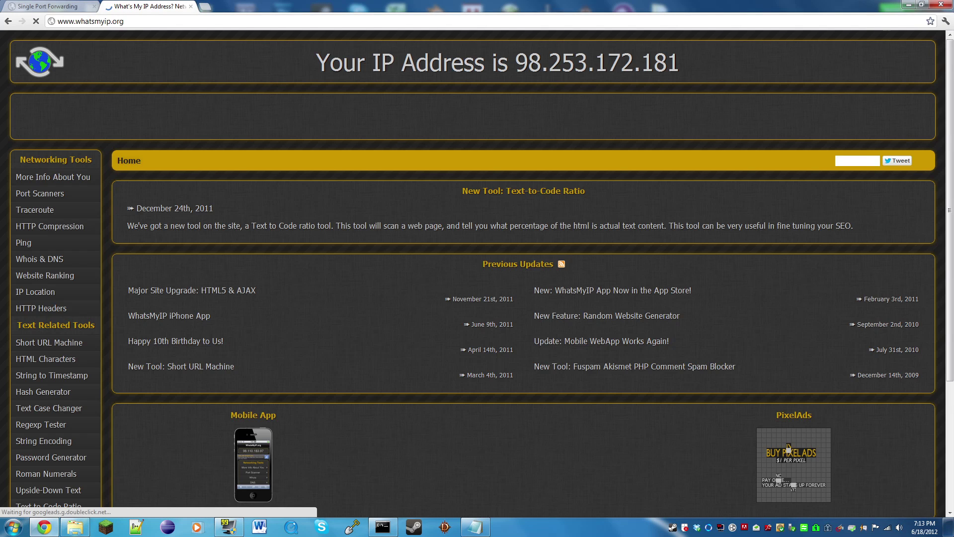
{"action": "left_click_drag", "start_coordinate": [679, 63], "coordinate": [516, 62]}
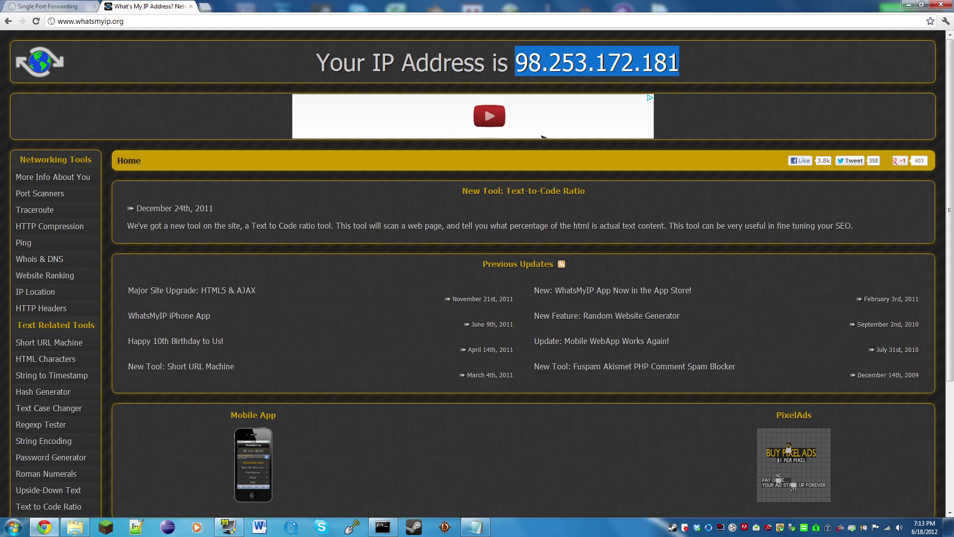
{"action": "key", "text": "super"}
{"action": "type", "text": "notep"}
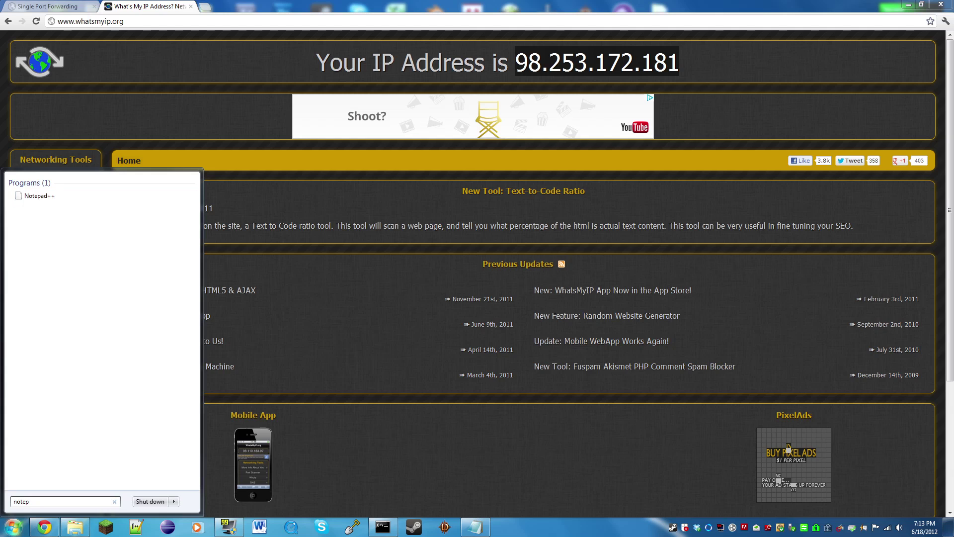
{"action": "key", "text": "Return"}
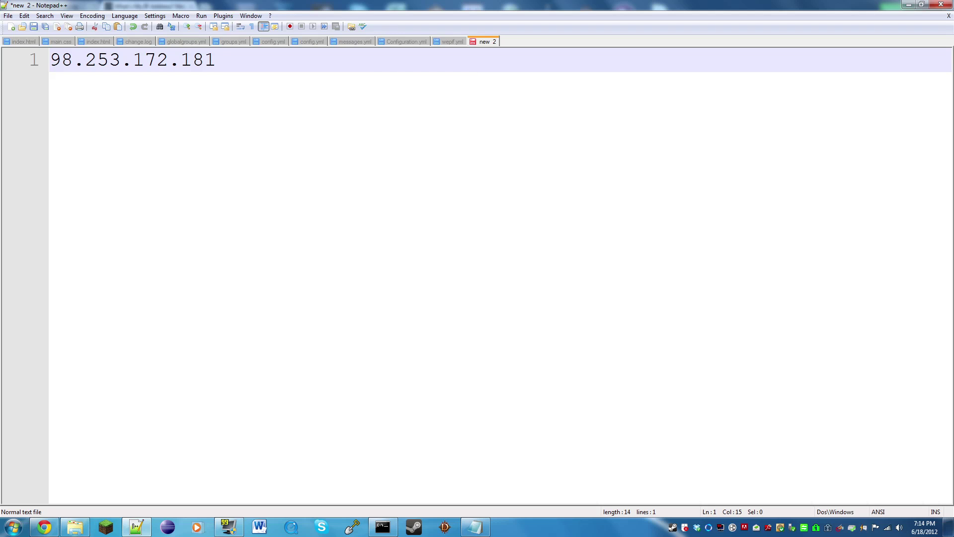
- Append the server port 25565 after the IP so line 1 reads 98.253.172.181:25565
{"action": "key", "text": "shift+Home"}
{"action": "key", "text": "shift+Right"}
{"action": "key", "text": "shift+Right"}
{"action": "key", "text": "shift+Right"}
{"action": "key", "text": "shift+Right"}
{"action": "key", "text": "shift+Right"}
{"action": "key", "text": "shift+Right"}
{"action": "key", "text": "shift+Right"}
{"action": "key", "text": "shift+Right"}
{"action": "key", "text": "shift+Right"}
{"action": "key", "text": "shift+Right"}
{"action": "key", "text": "shift+Right"}
{"action": "key", "text": "shift+Right"}
{"action": "key", "text": "shift+Right"}
{"action": "key", "text": "shift+Home"}
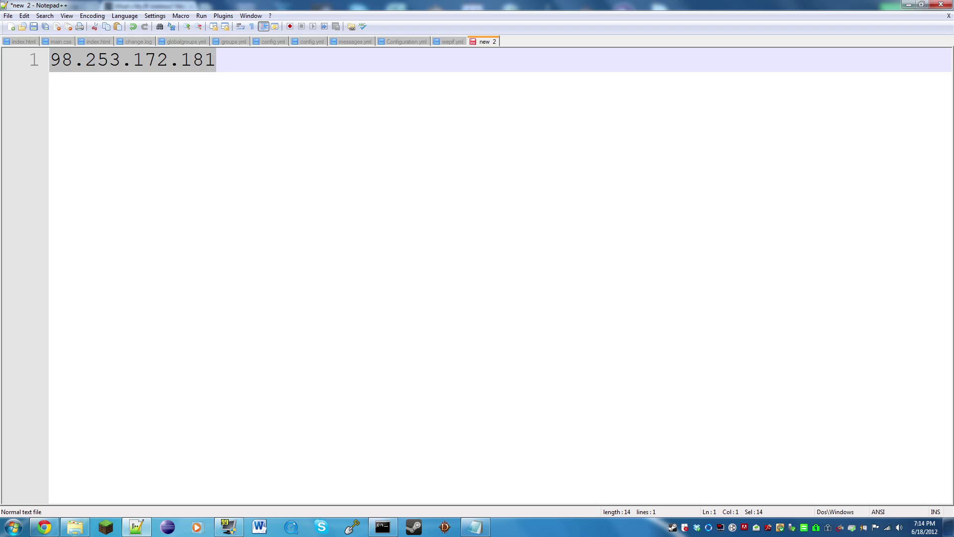
{"action": "key", "text": "End"}
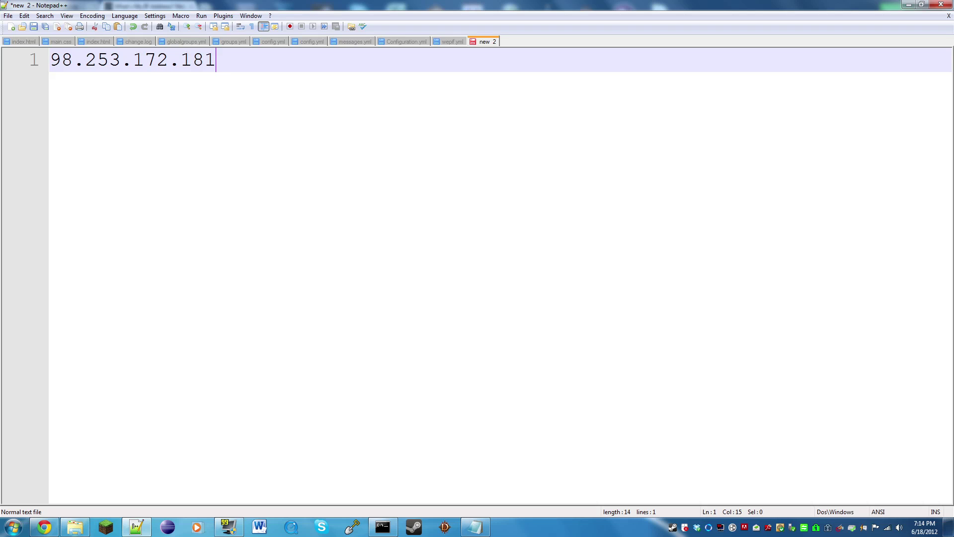
{"action": "key", "text": "alt+Tab"}
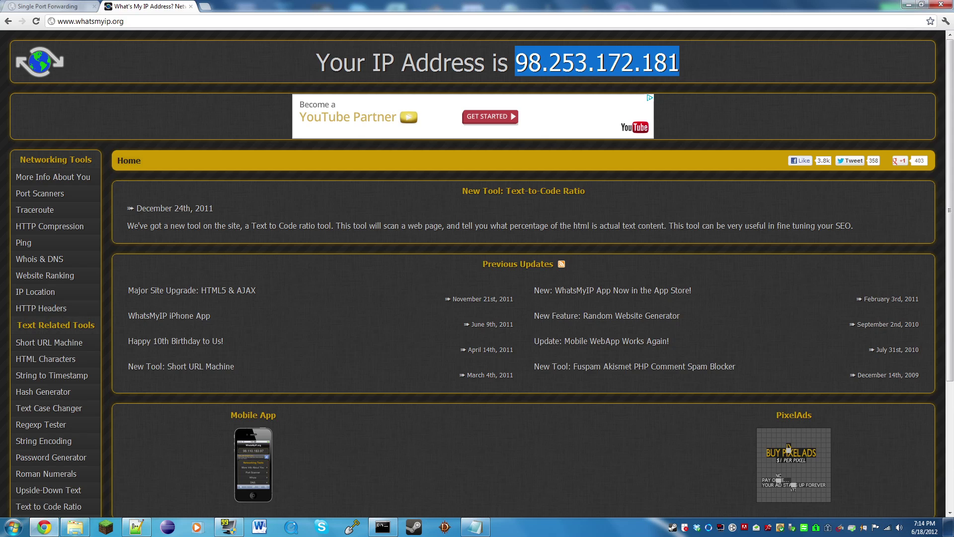
{"action": "key", "text": "alt+Tab"}
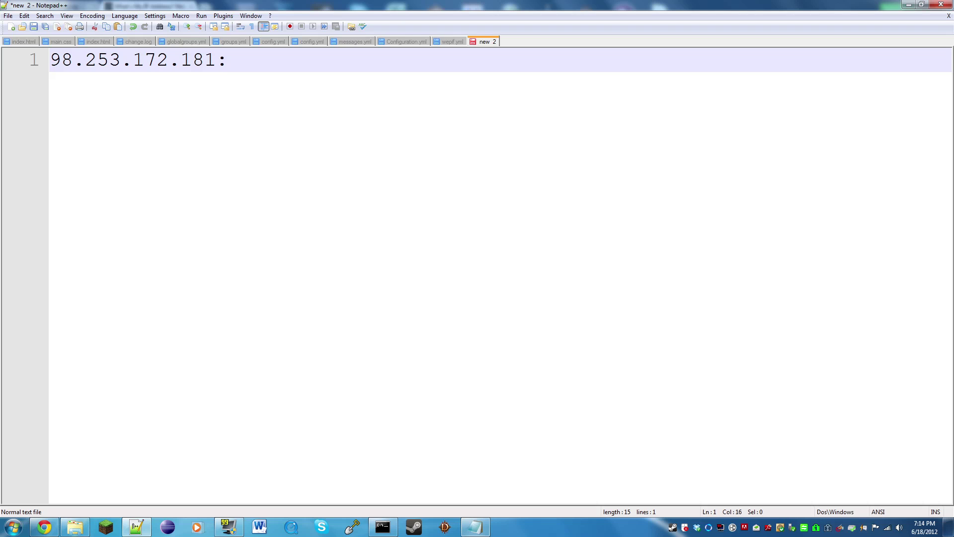
{"action": "key", "text": "alt+Tab"}
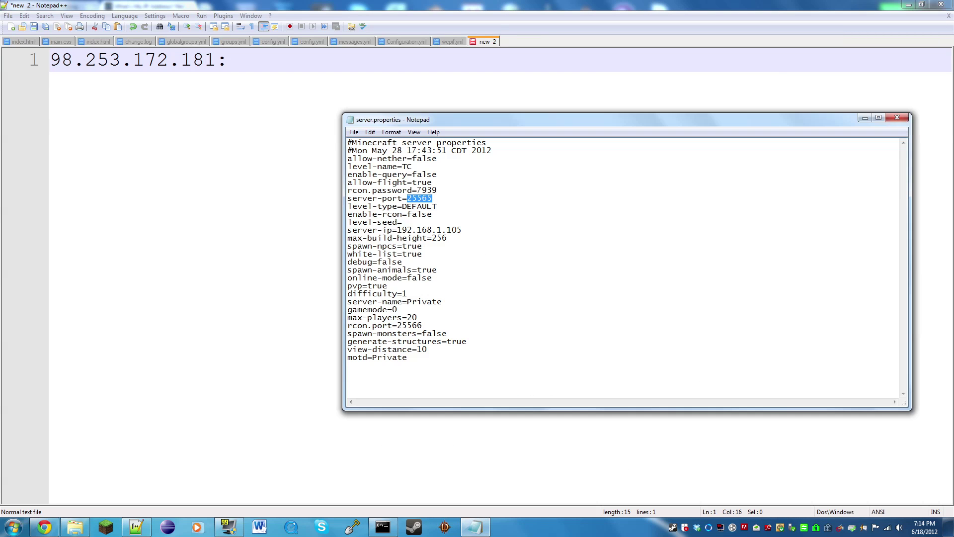
{"action": "key", "text": "alt+Tab"}
{"action": "type", "text": "25565"}
{"action": "key", "text": "Left"}
{"action": "key", "text": "Left"}
{"action": "key", "text": "Left"}
{"action": "key", "text": "Left"}
{"action": "key", "text": "Left"}
{"action": "key", "text": "Left"}
{"action": "key", "text": "shift+Home"}
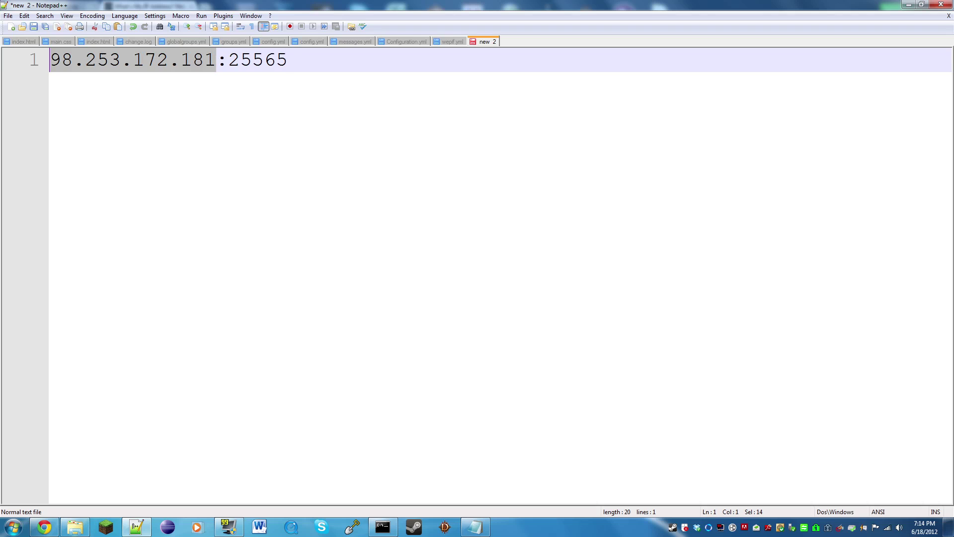
- Recheck the server-ip line in server.properties, then start a new line below the address
{"action": "key", "text": "alt+Tab"}
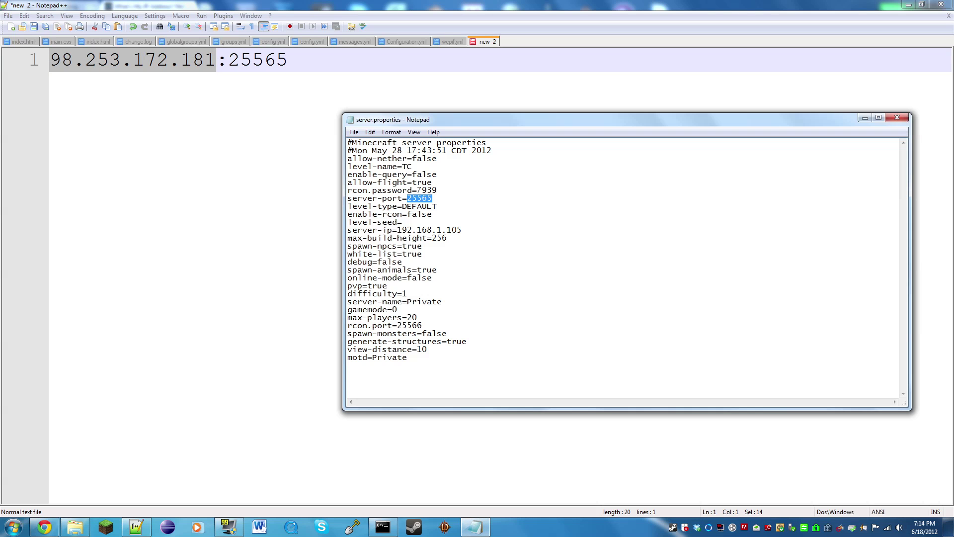
{"action": "key", "text": "Down"}
{"action": "key", "text": "Down"}
{"action": "key", "text": "Down"}
{"action": "key", "text": "Down"}
{"action": "key", "text": "Home"}
{"action": "key", "text": "shift+End"}
{"action": "key", "text": "shift+Left"}
{"action": "key", "text": "shift+Left"}
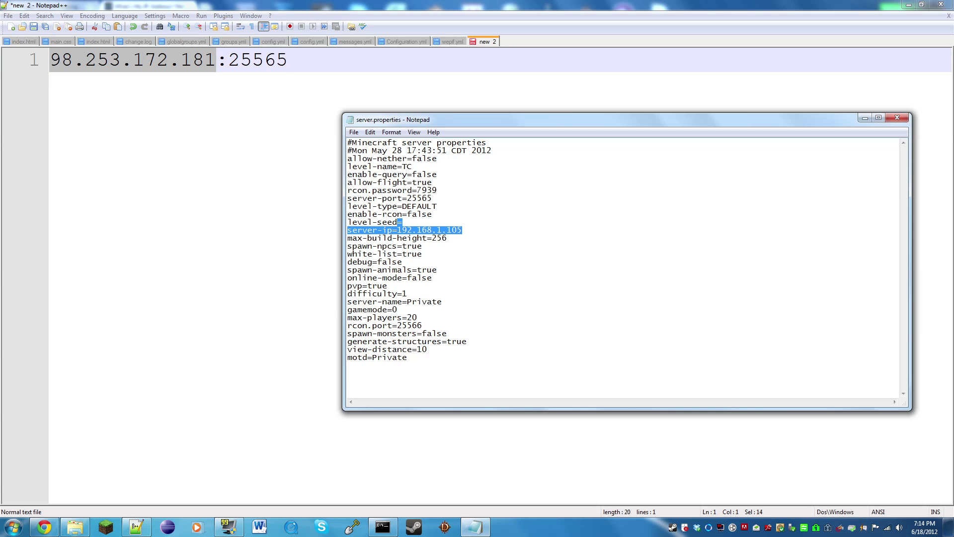
{"action": "key", "text": "alt+Tab"}
{"action": "key", "text": "End"}
{"action": "key", "text": "Return"}
- Put a ^ under the IP, with bars leading down to an 'external ip address' label
{"action": "type", "text": "^"}
{"action": "key", "text": "Return"}
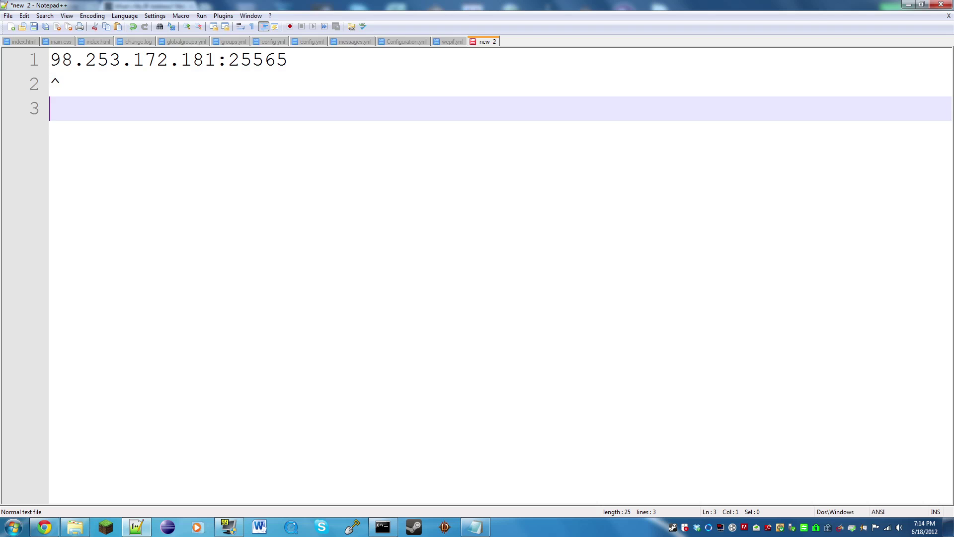
{"action": "type", "text": "external ip address"}
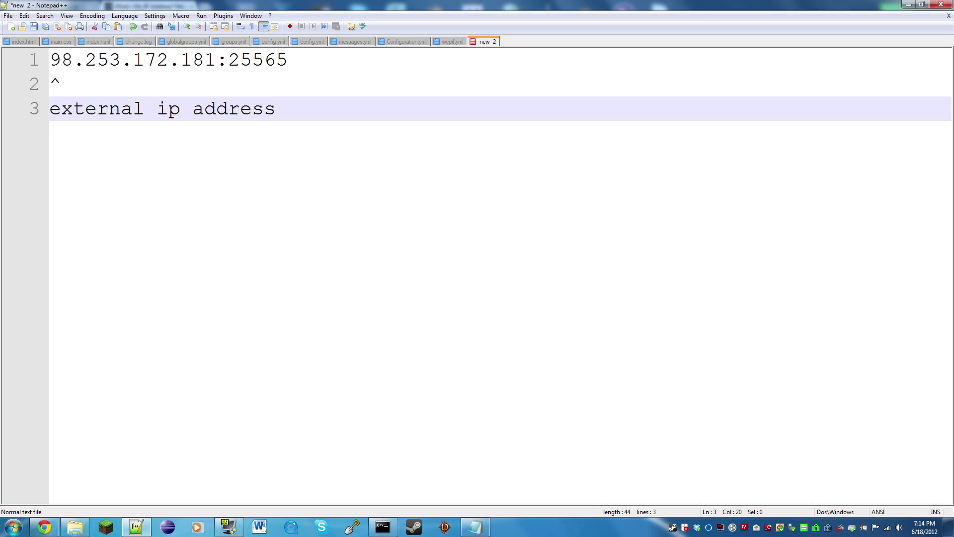
{"action": "key", "text": "Up"}
{"action": "key", "text": "Return"}
{"action": "type", "text": "|"}
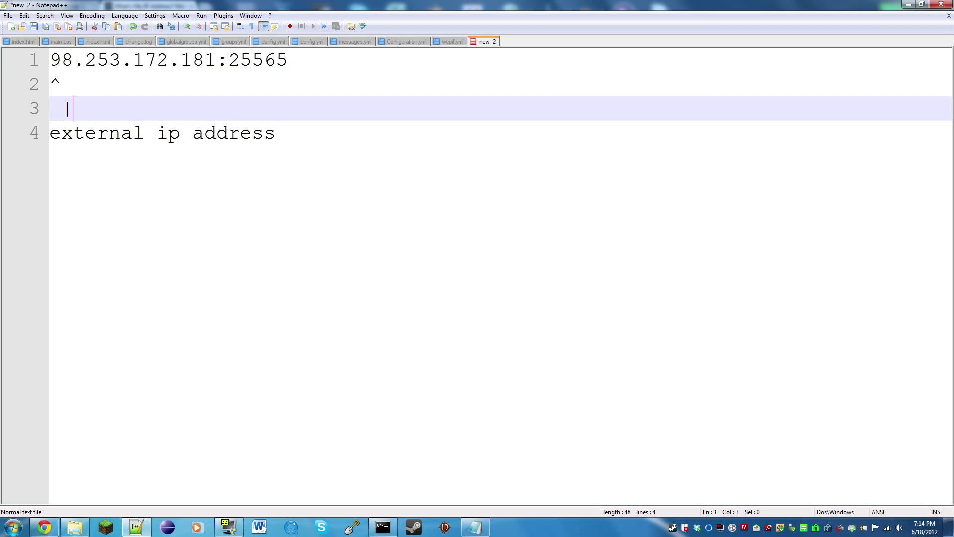
{"action": "key", "text": "BackSpace"}
{"action": "key", "text": "BackSpace"}
{"action": "type", "text": "|"}
- Add a second ^ under port 25565, with bars leading down to a 'port number' label
{"action": "key", "text": "Up"}
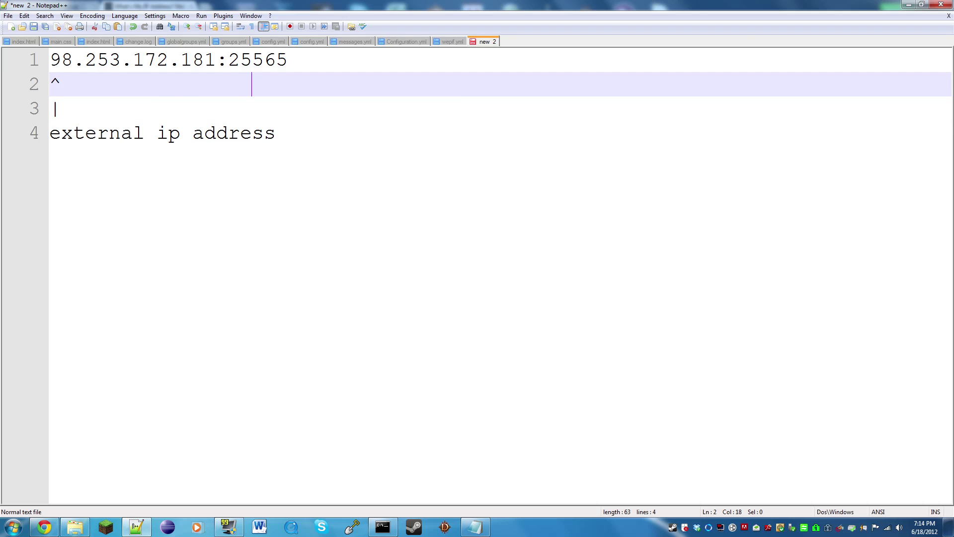
{"action": "type", "text": "^"}
{"action": "key", "text": "Down"}
{"action": "key", "text": "Return"}
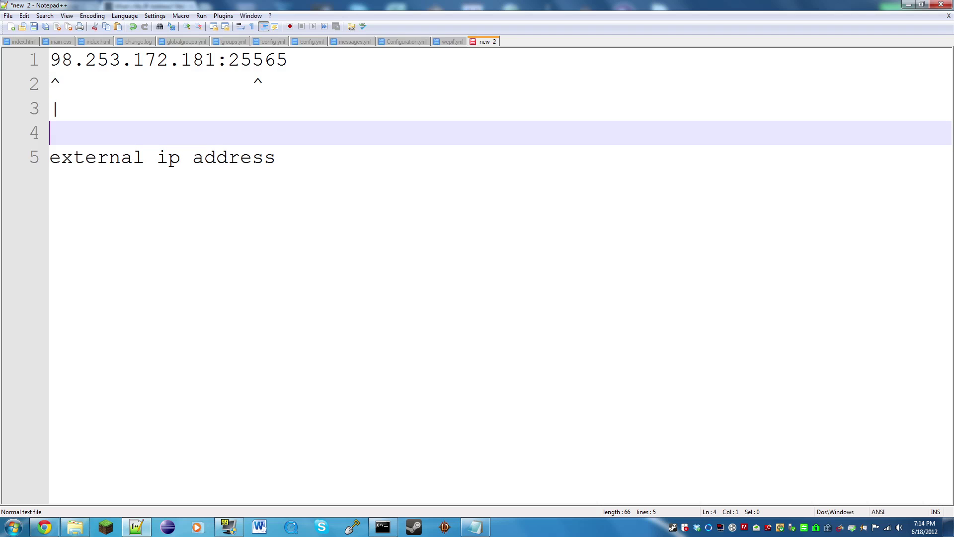
{"action": "type", "text": "|"}
{"action": "key", "text": "Up"}
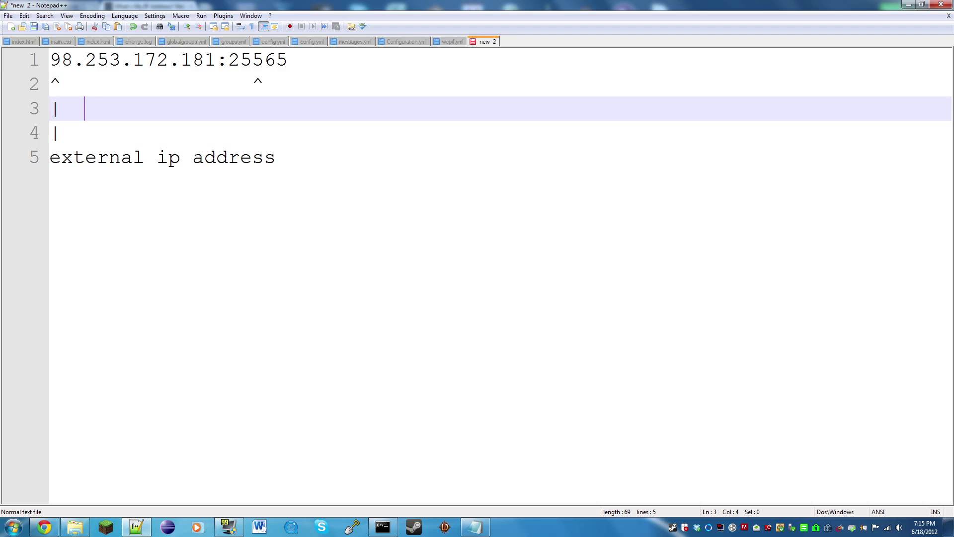
{"action": "key", "text": "BackSpace"}
{"action": "type", "text": "|"}
{"action": "key", "text": "Down"}
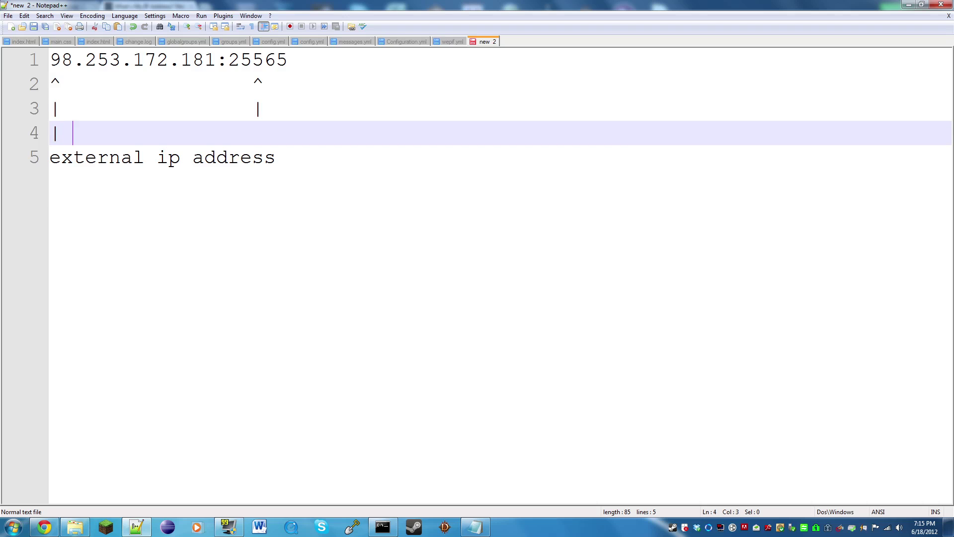
{"action": "type", "text": "port number"}
- Bring up the Save As dialog and cancel it, leaving the note unsaved
{"action": "key", "text": "ctrl+s"}
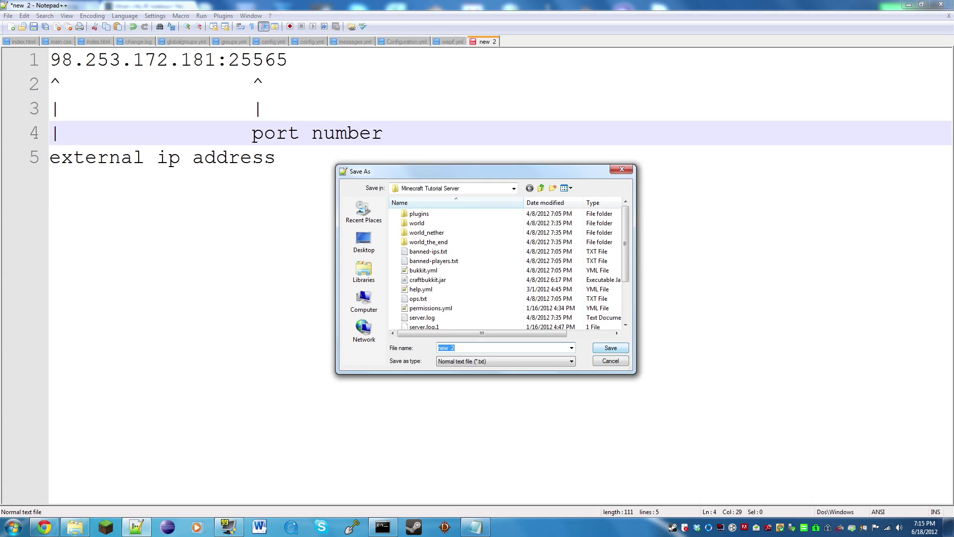
{"action": "key", "text": "Escape"}
{"action": "mouse_move", "coordinate": [276, 158]}
{"action": "left_mouse_down"}
{"action": "mouse_move", "coordinate": [50, 59]}
{"action": "mouse_move", "coordinate": [287, 133]}
{"action": "mouse_move", "coordinate": [50, 60]}
{"action": "mouse_move", "coordinate": [121, 108]}
{"action": "mouse_move", "coordinate": [276, 157]}
{"action": "left_mouse_up"}
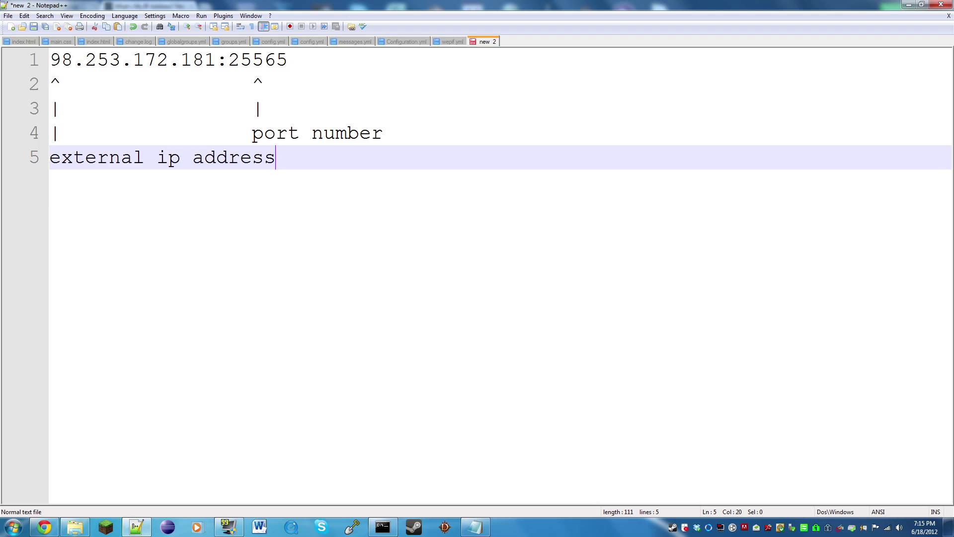
- Compare the IP against server.properties, then return to the note
{"action": "left_click_drag", "start_coordinate": [216, 60], "coordinate": [50, 59]}
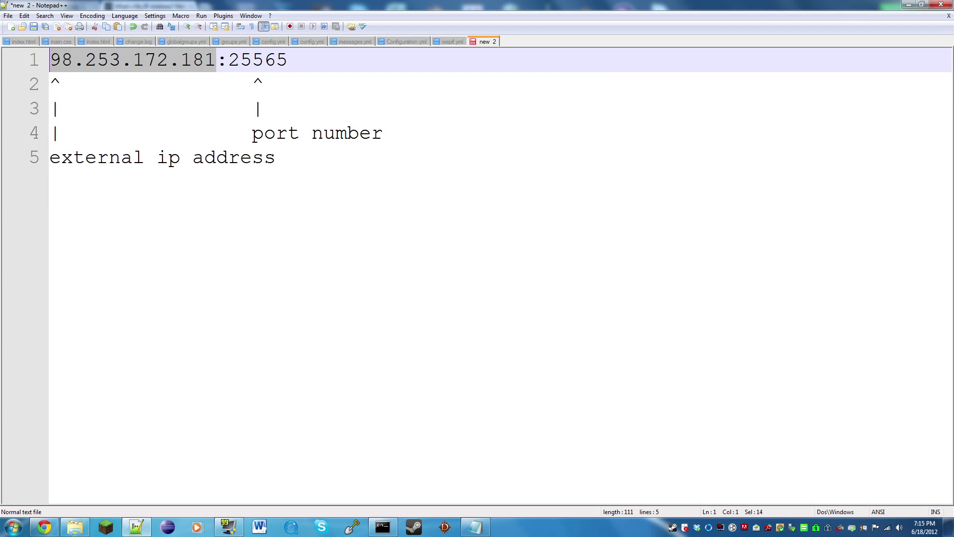
{"action": "left_click", "coordinate": [475, 527]}
{"action": "left_click", "coordinate": [447, 237]}
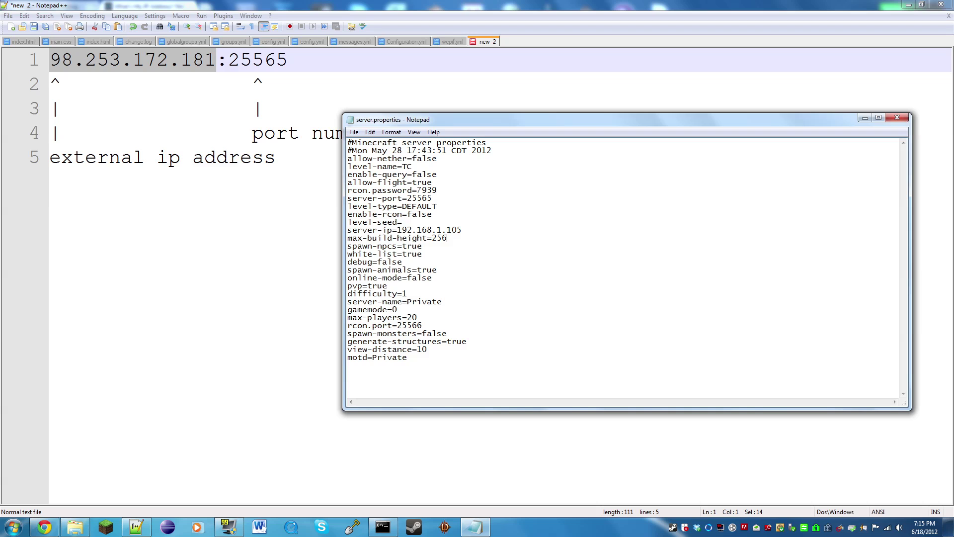
{"action": "left_click_drag", "start_coordinate": [288, 60], "coordinate": [50, 60]}
- Append '<- give this so people can join' after 98.253.172.181:25565 on line 1
{"action": "key", "text": "End"}
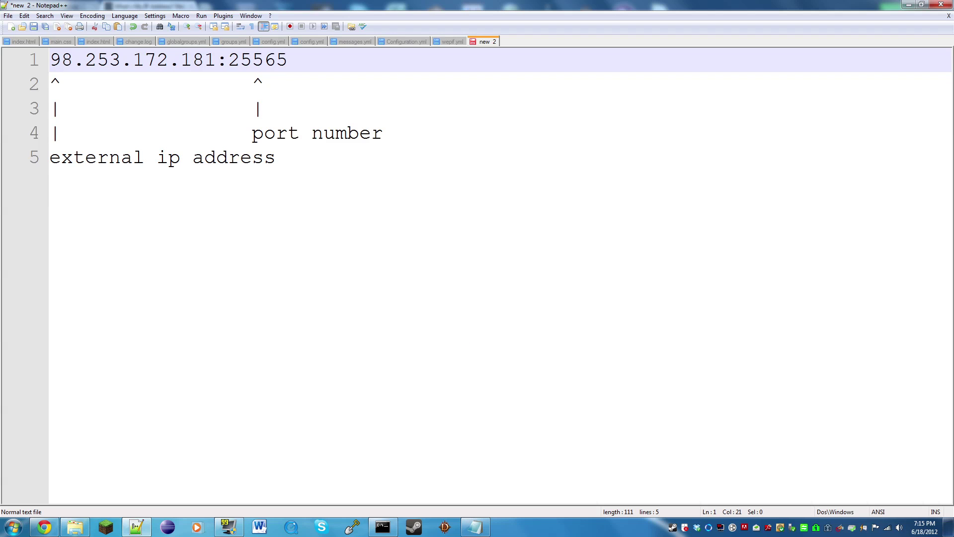
{"action": "left_click_drag", "start_coordinate": [288, 60], "coordinate": [144, 60]}
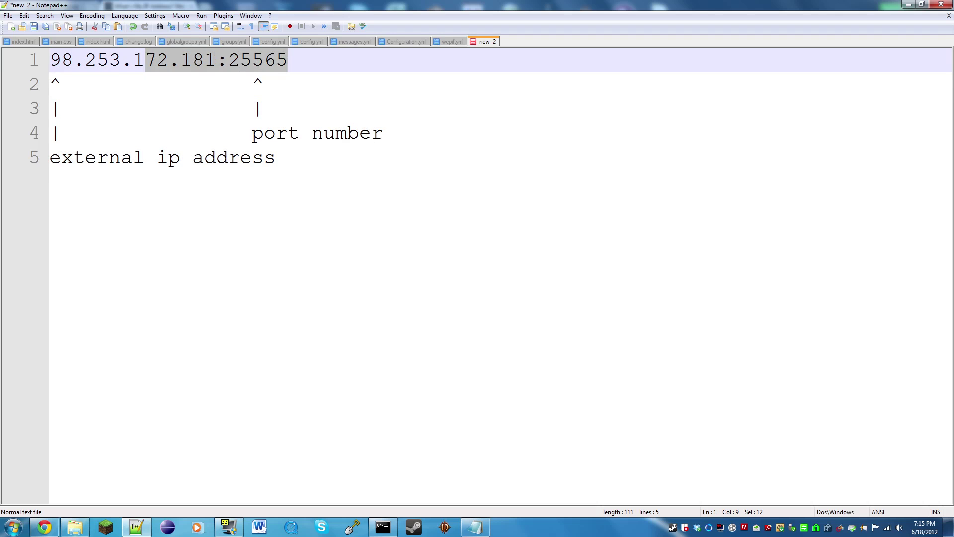
{"action": "key", "text": "ctrl+a"}
{"action": "left_click", "coordinate": [288, 60]}
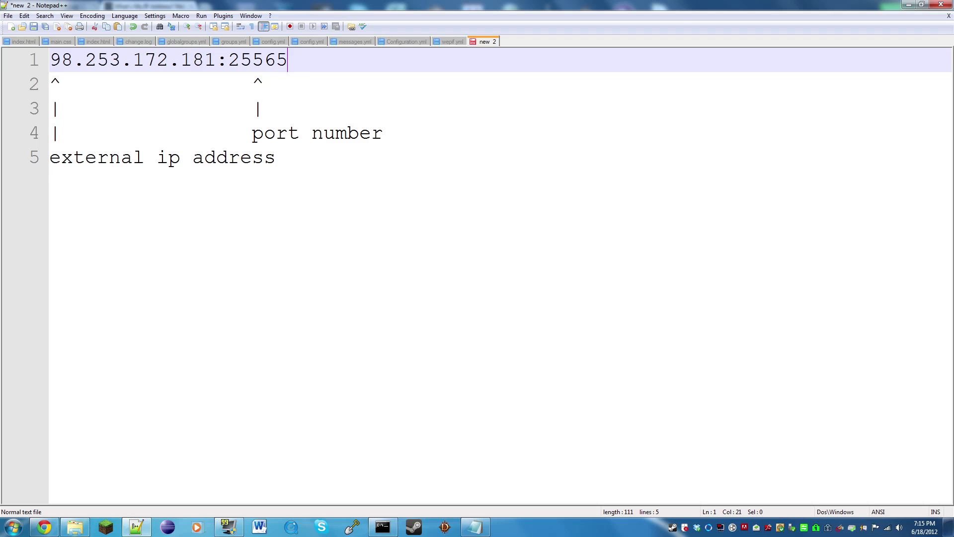
{"action": "type", "text": "<- give this t"}
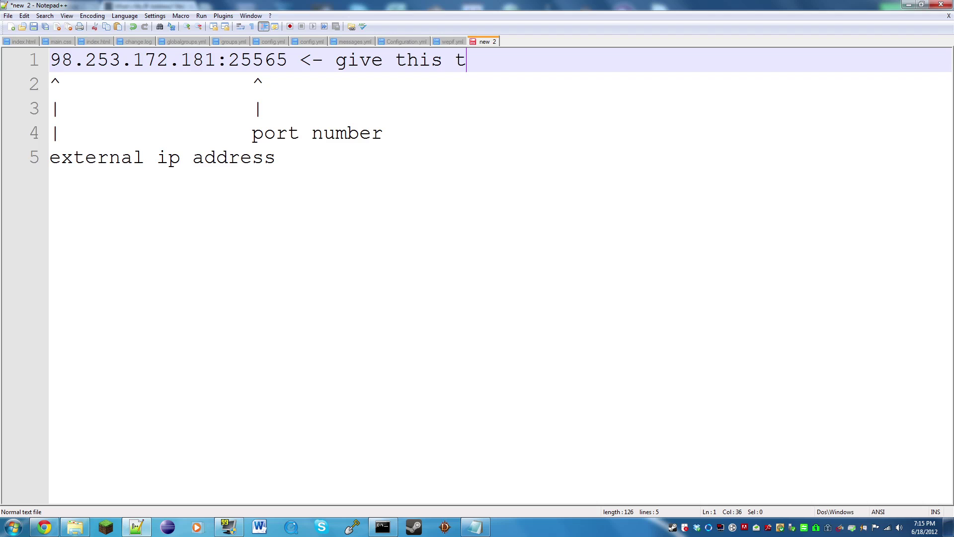
{"action": "key", "text": "BackSpace"}
{"action": "type", "text": "so people can join"}
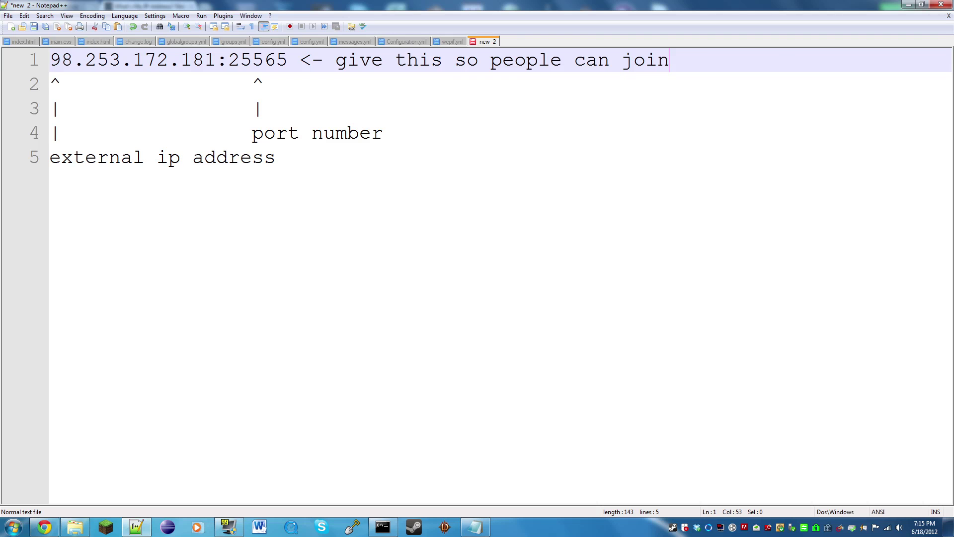
{"action": "left_click_drag", "start_coordinate": [288, 60], "coordinate": [50, 60]}
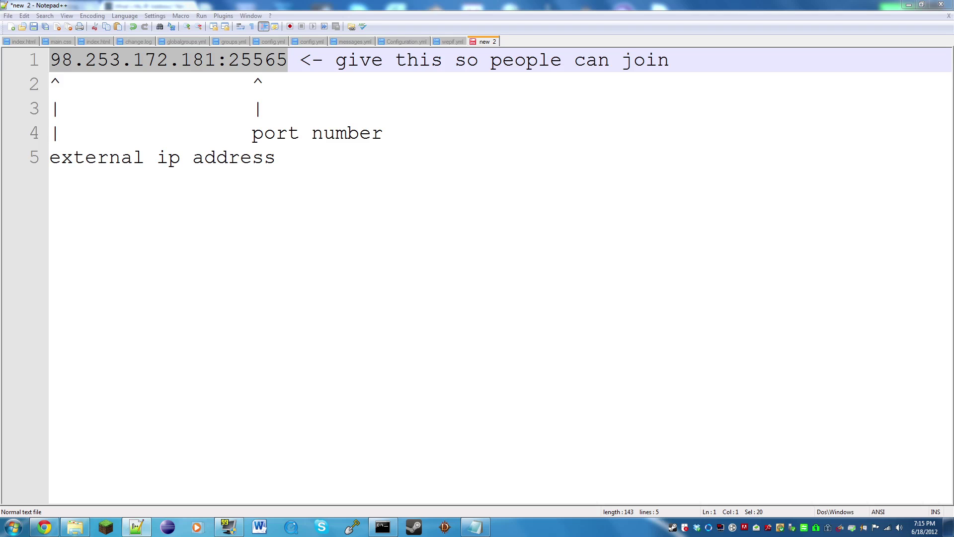
{"action": "left_click", "coordinate": [275, 157]}
{"action": "left_click_drag", "start_coordinate": [287, 60], "coordinate": [50, 60]}
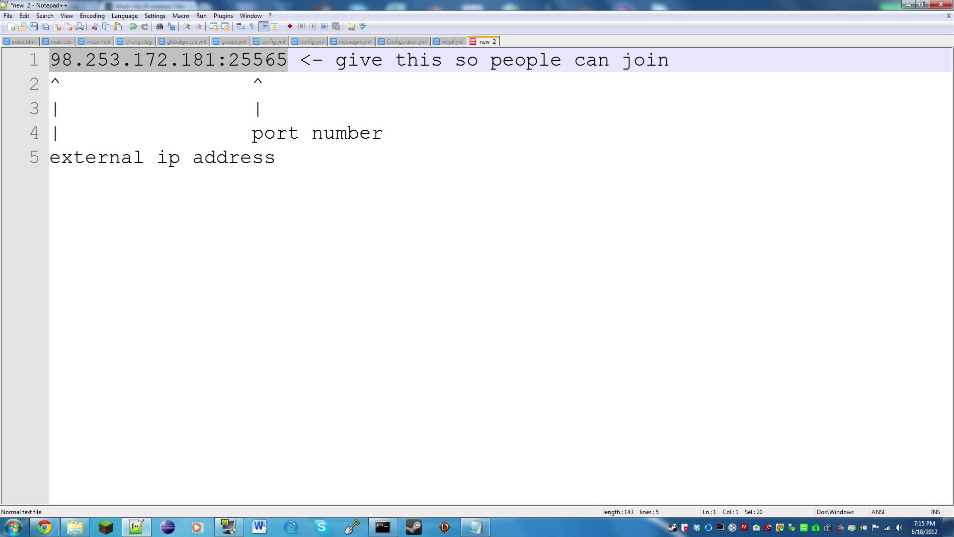
{"action": "left_click", "coordinate": [216, 59]}
{"action": "key", "text": "shift+Home"}
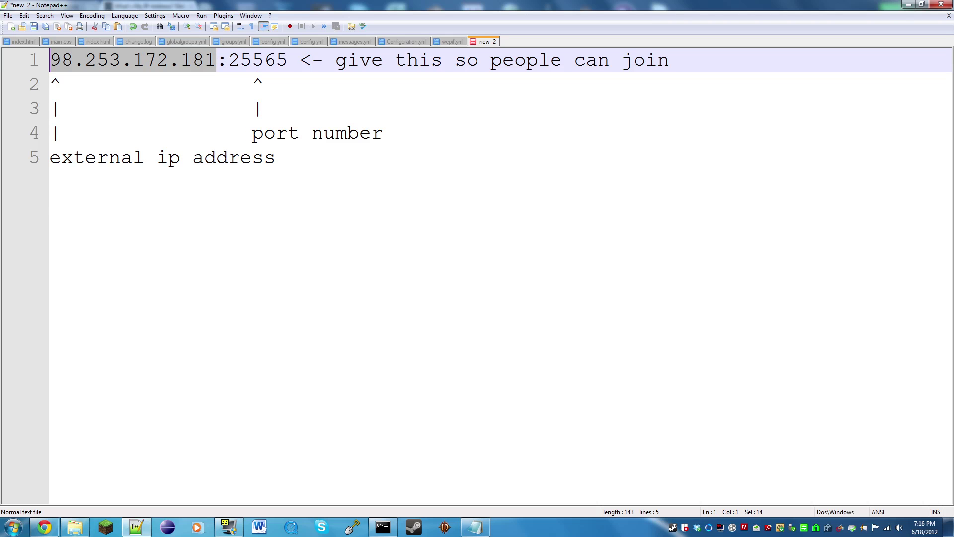
{"action": "left_click", "coordinate": [311, 60]}
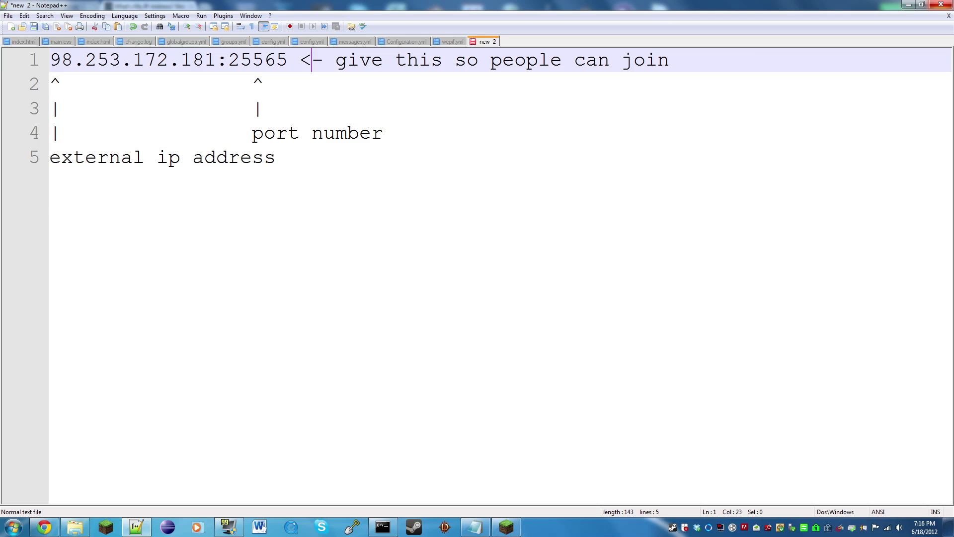
{"action": "left_click", "coordinate": [941, 4]}
- Discard the note, then close the Minecraft launcher, server.properties, and the WhatsMyIP browser window
{"action": "left_click", "coordinate": [486, 296]}
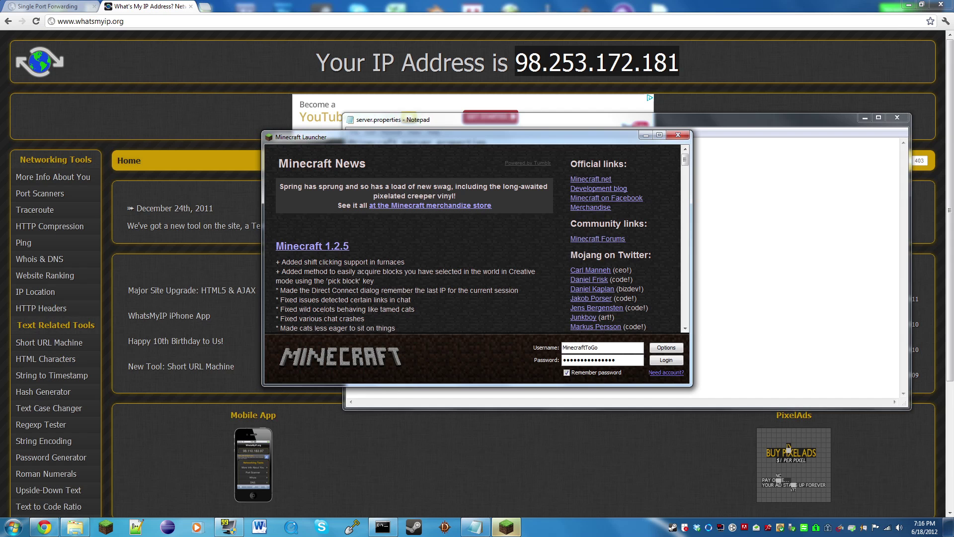
{"action": "mouse_move", "coordinate": [476, 527]}
{"action": "left_click", "coordinate": [678, 135]}
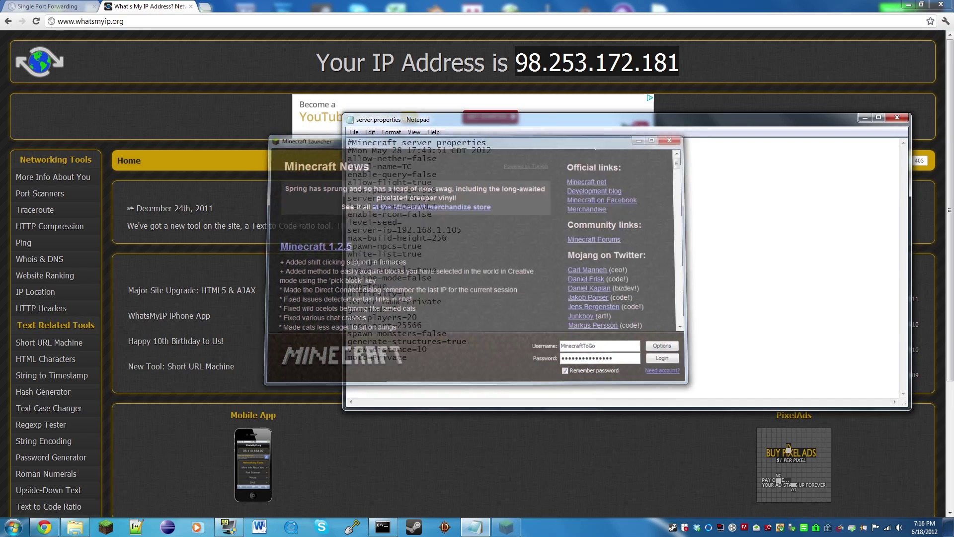
{"action": "left_click", "coordinate": [897, 117]}
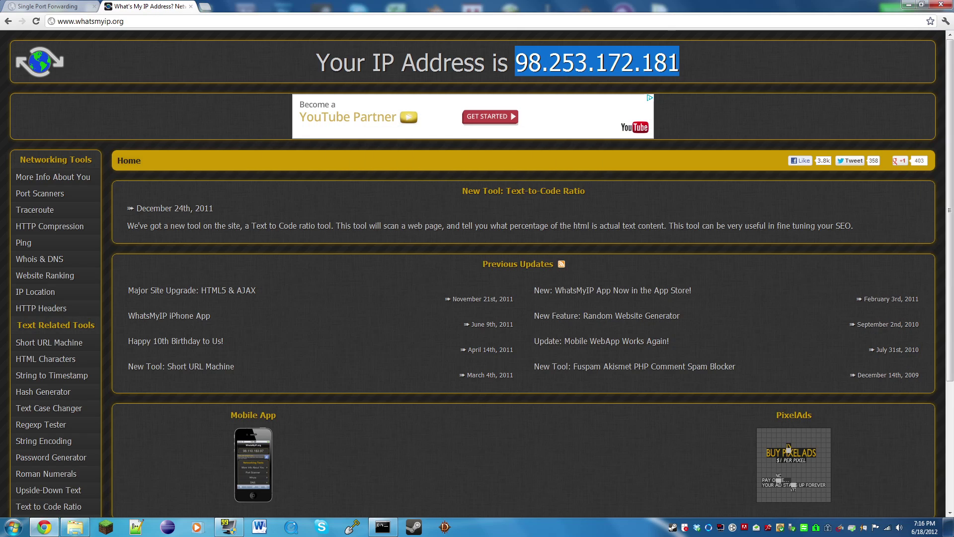
{"action": "left_click", "coordinate": [191, 7]}
{"action": "left_click", "coordinate": [941, 4]}
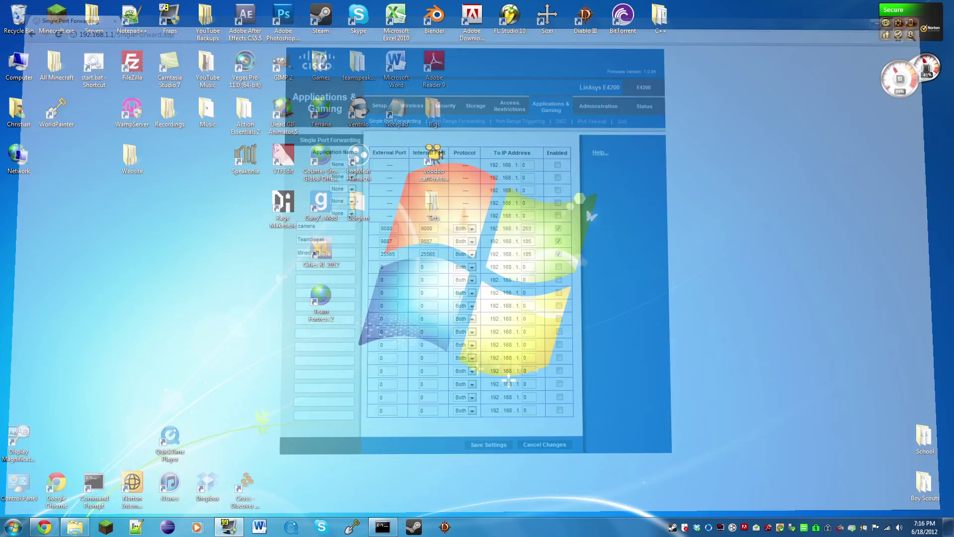
{"action": "left_click_drag", "start_coordinate": [570, 335], "coordinate": [904, 177]}
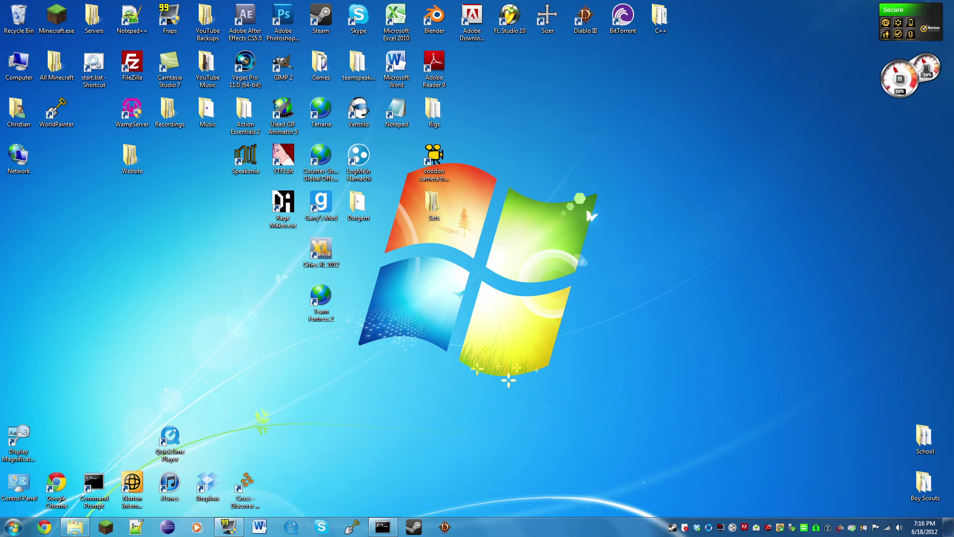